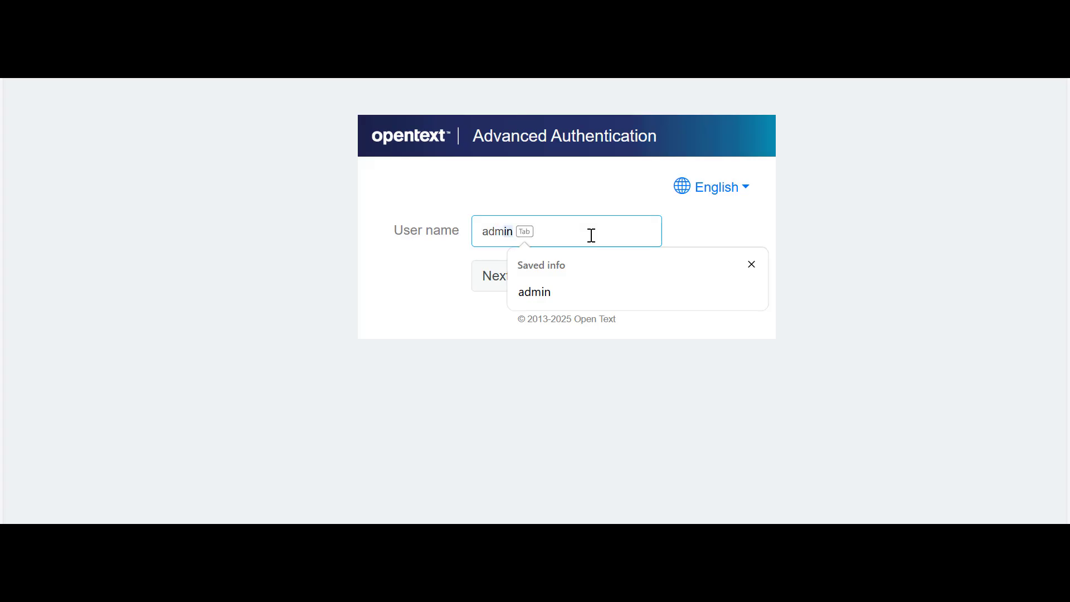
Sign in to the administration portal as admin with the account password.
{"action": "key", "text": "Tab"}
{"action": "left_click", "coordinate": [505, 276]}
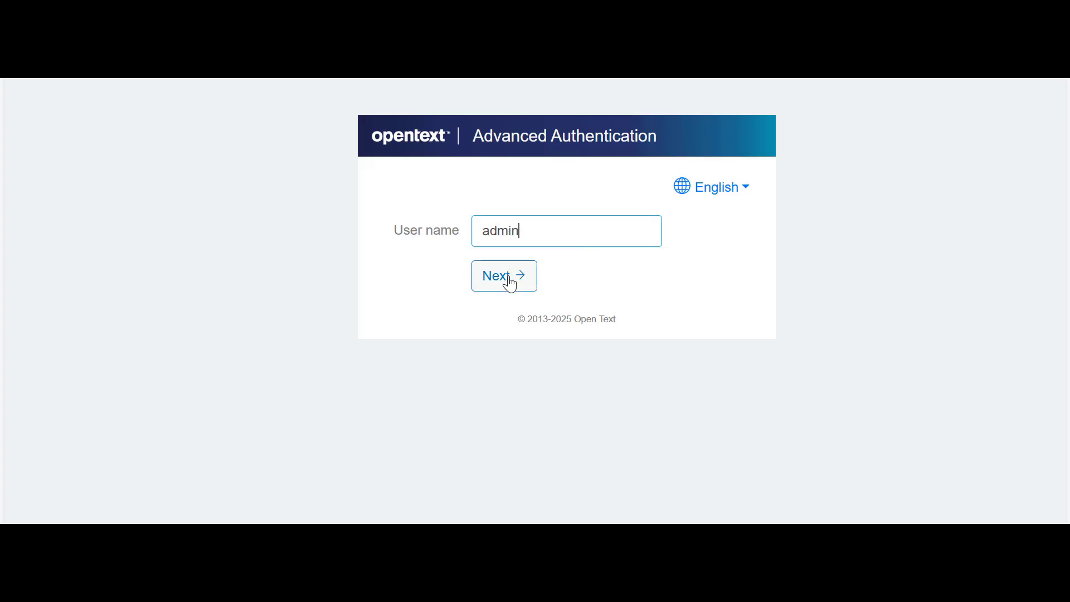
{"action": "type", "text": "**********"}
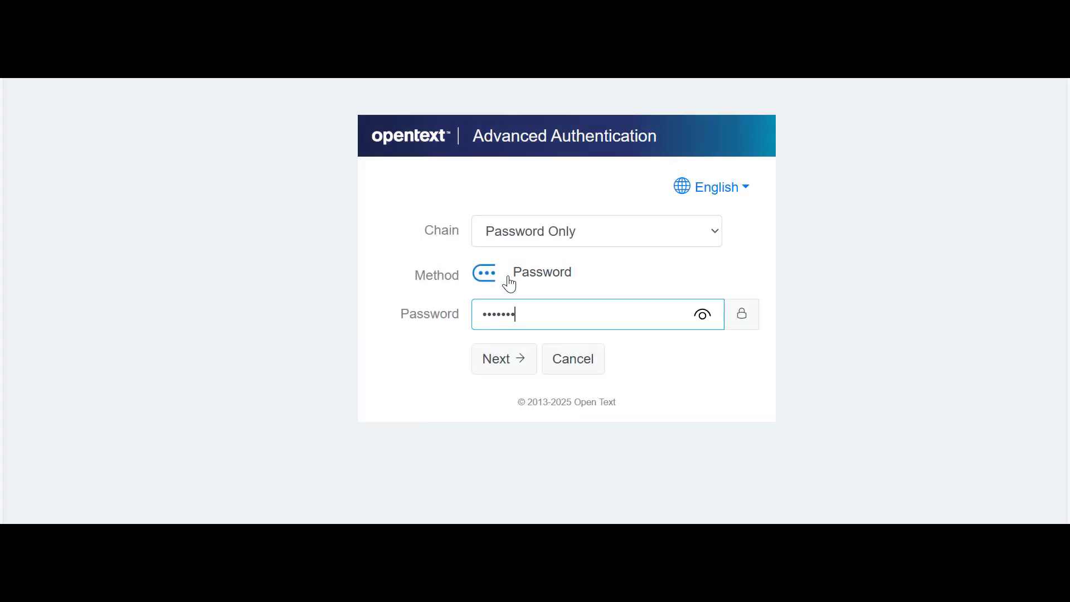
{"action": "key", "text": "Return"}
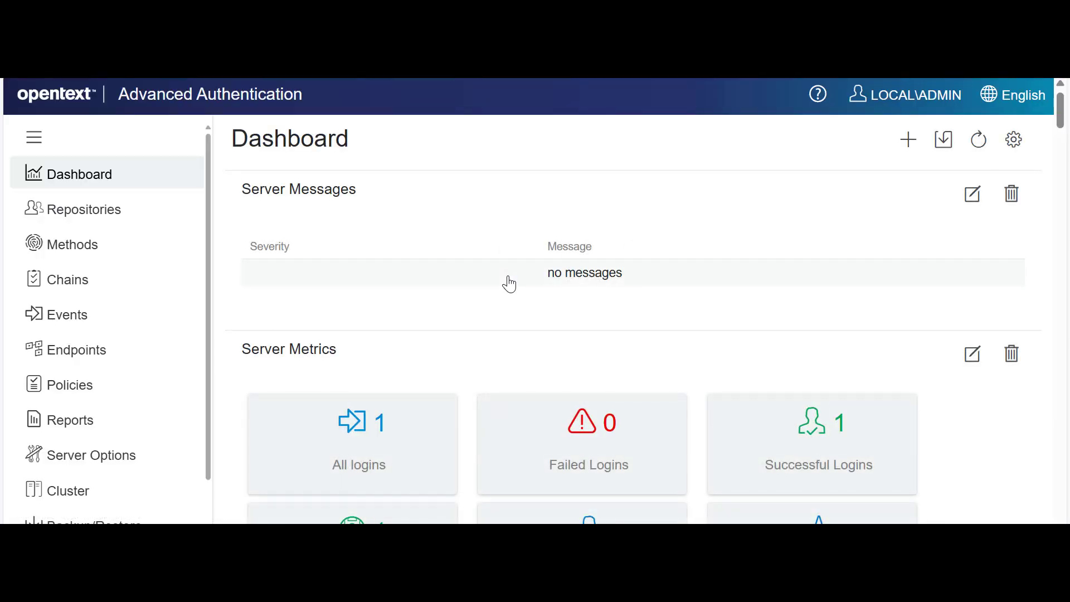
Open the Out-of-band authentication method's settings and save them.
{"action": "left_click", "coordinate": [93, 255]}
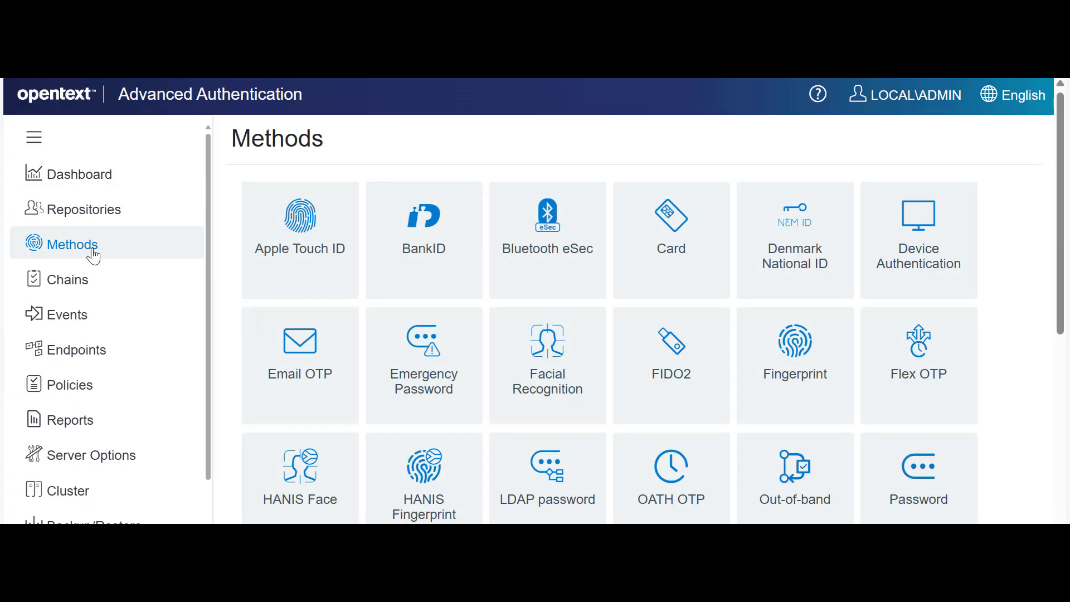
{"action": "scroll", "coordinate": [778, 485], "scroll_direction": "down", "scroll_amount": 1}
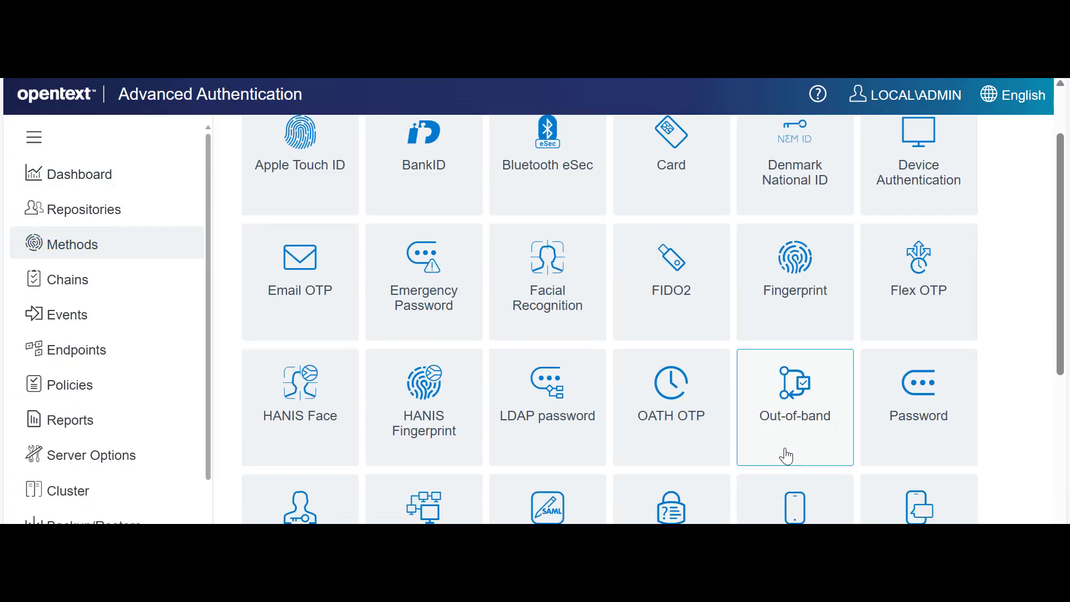
{"action": "left_click", "coordinate": [786, 455]}
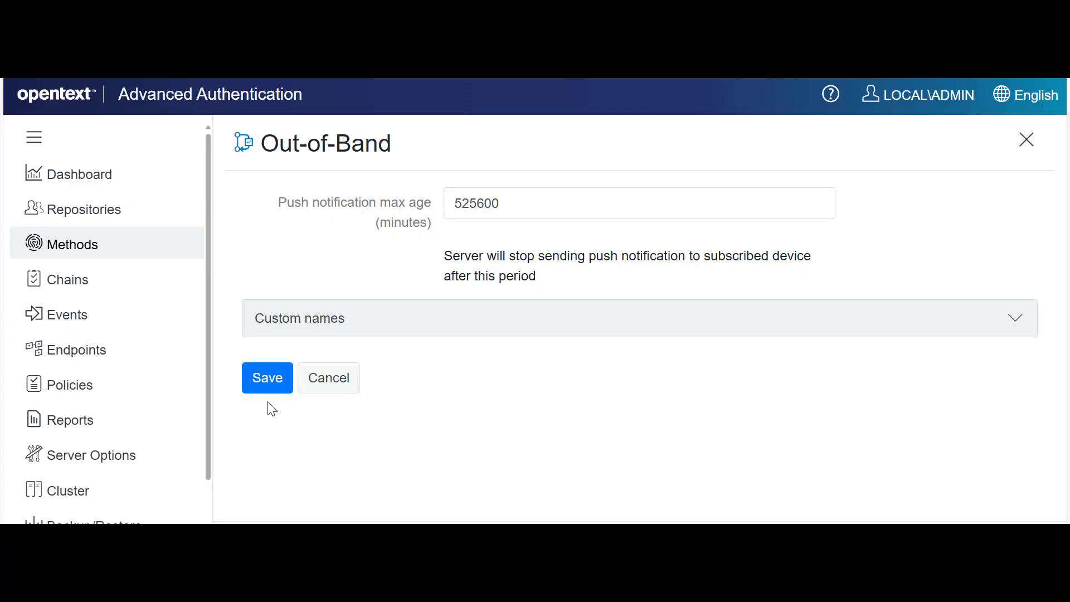
{"action": "left_click", "coordinate": [256, 386]}
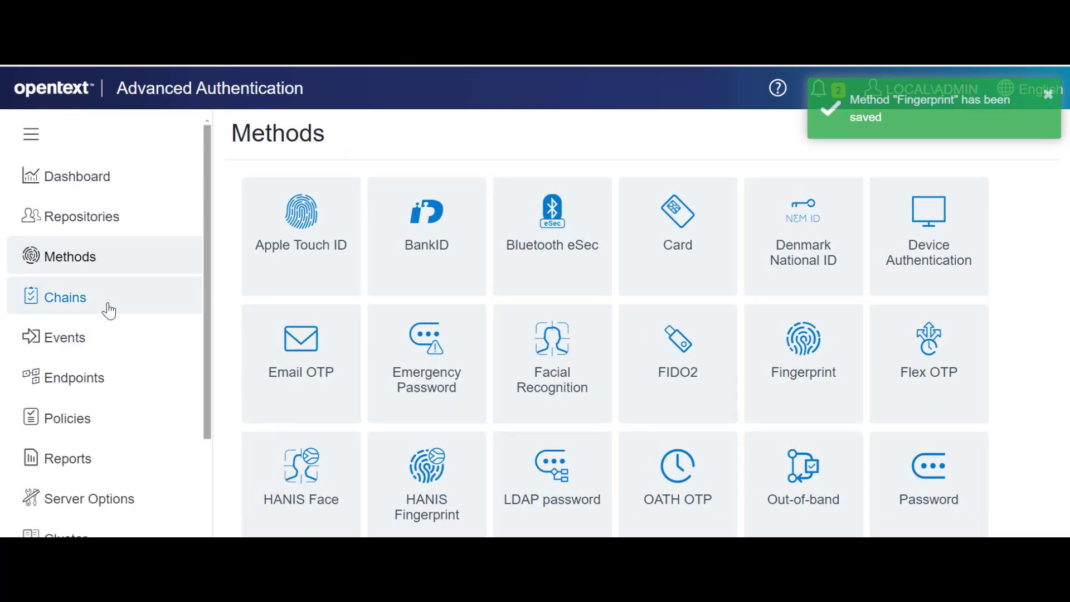
Start a new authentication chain and name it Out-of-Band Authentication.
{"action": "left_click", "coordinate": [109, 310]}
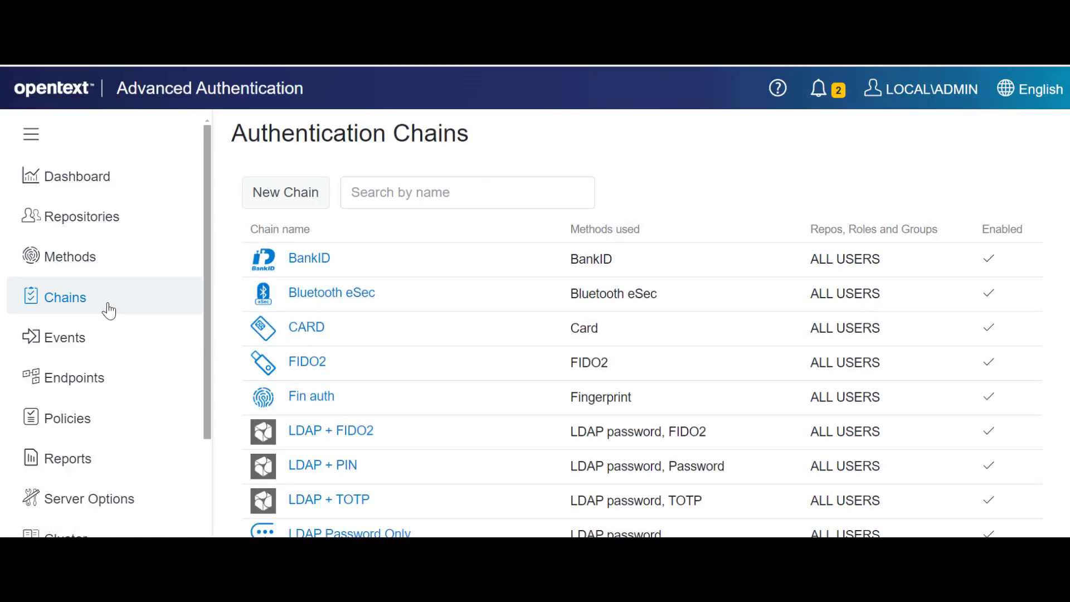
{"action": "left_click", "coordinate": [261, 199]}
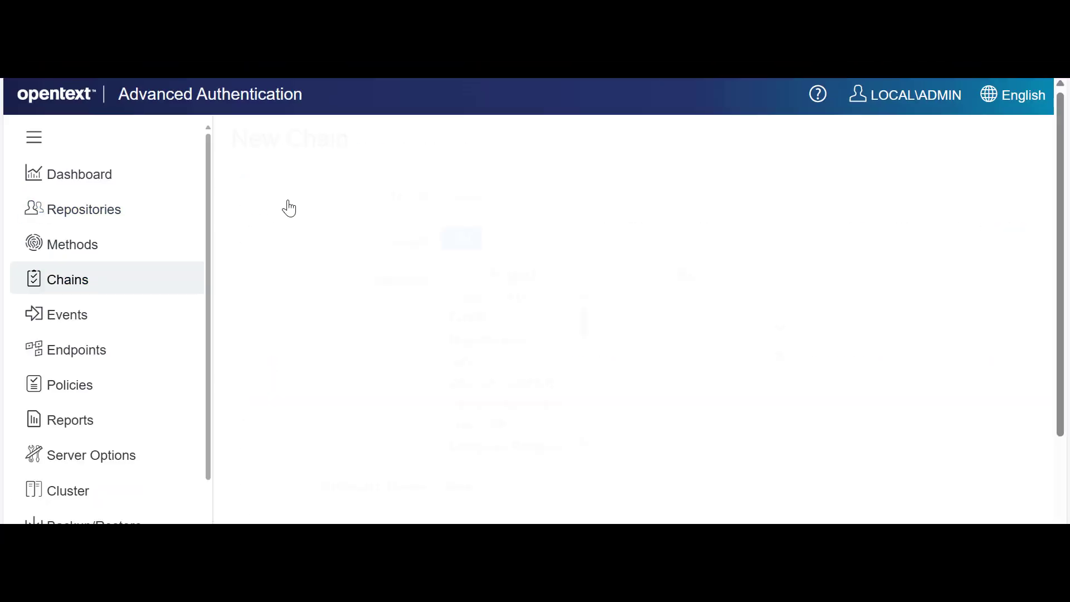
{"action": "left_click", "coordinate": [458, 192]}
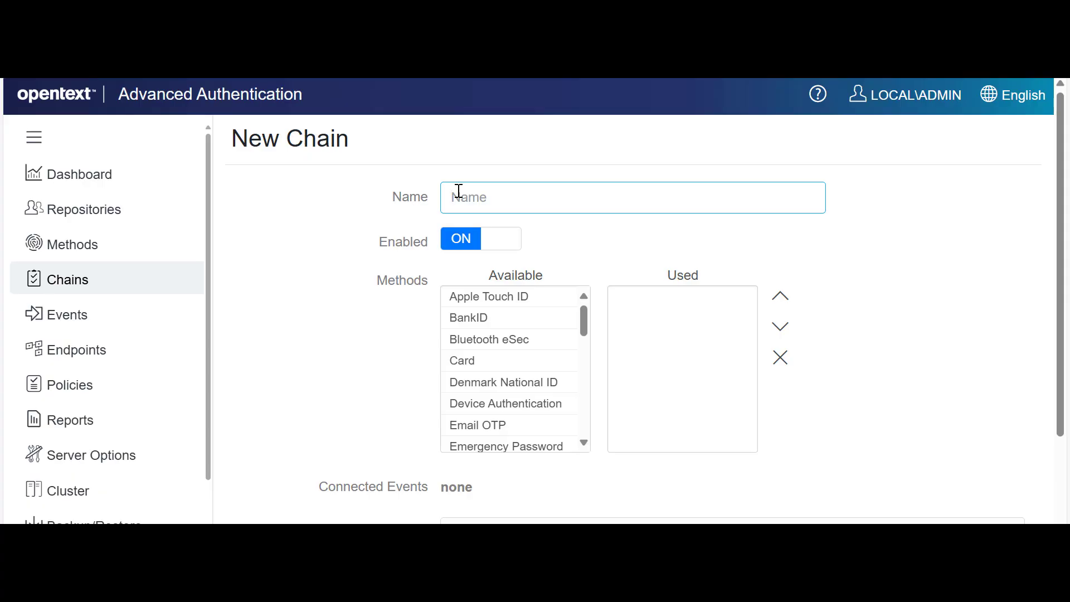
{"action": "type", "text": "cut"}
{"action": "type", "text": "-of-"}
{"action": "type", "text": "Band Aut"}
{"action": "type", "text": "hentication"}
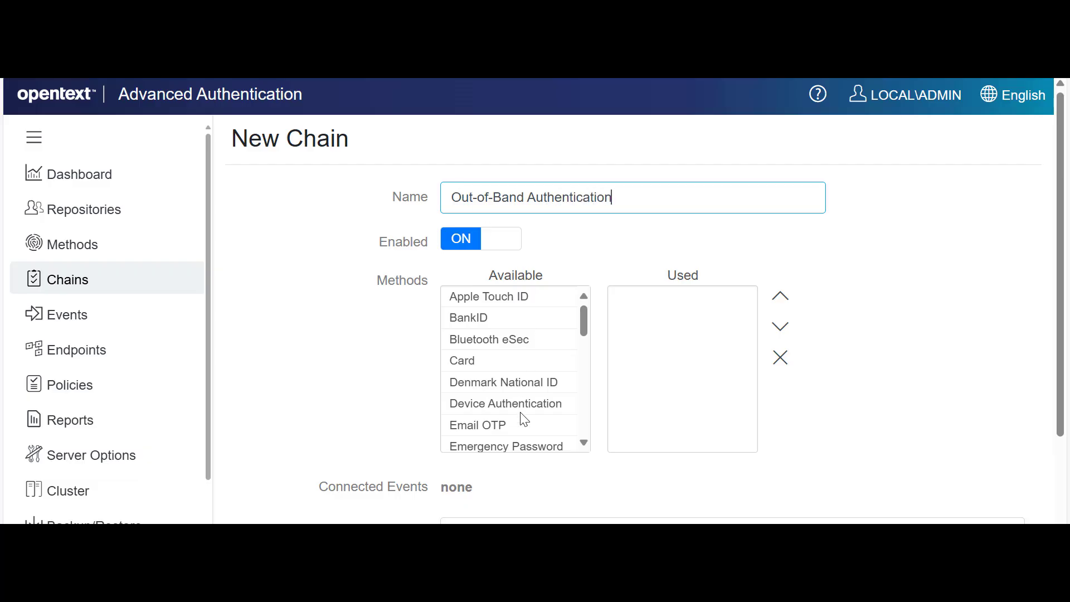
Add LDAP password and Out-of-band to the new chain's used methods.
{"action": "scroll", "coordinate": [523, 418], "scroll_direction": "down", "scroll_amount": 5}
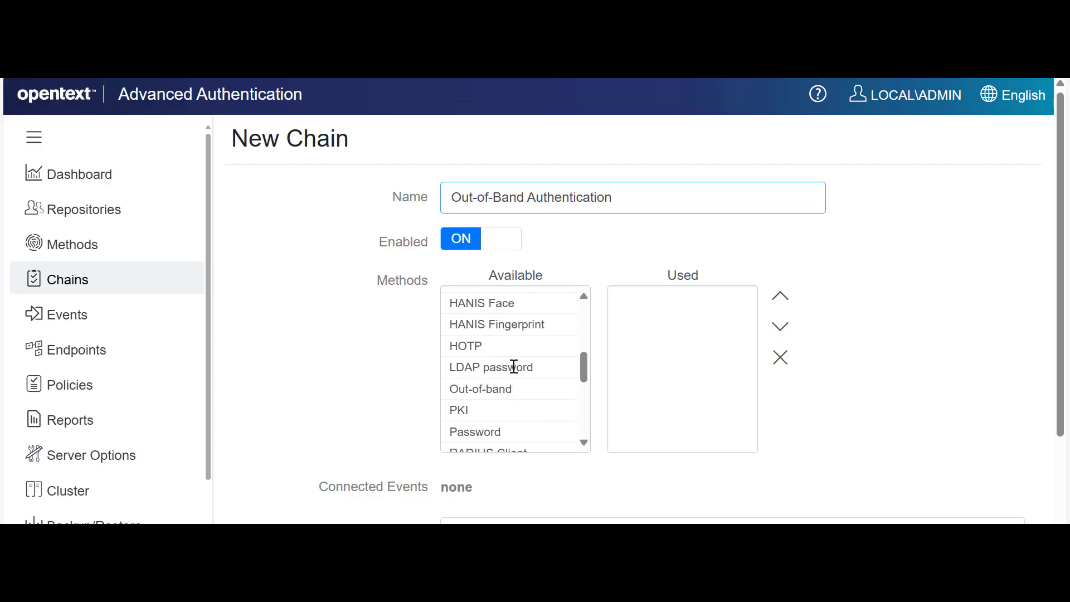
{"action": "double_click", "coordinate": [513, 367]}
{"action": "double_click", "coordinate": [513, 366]}
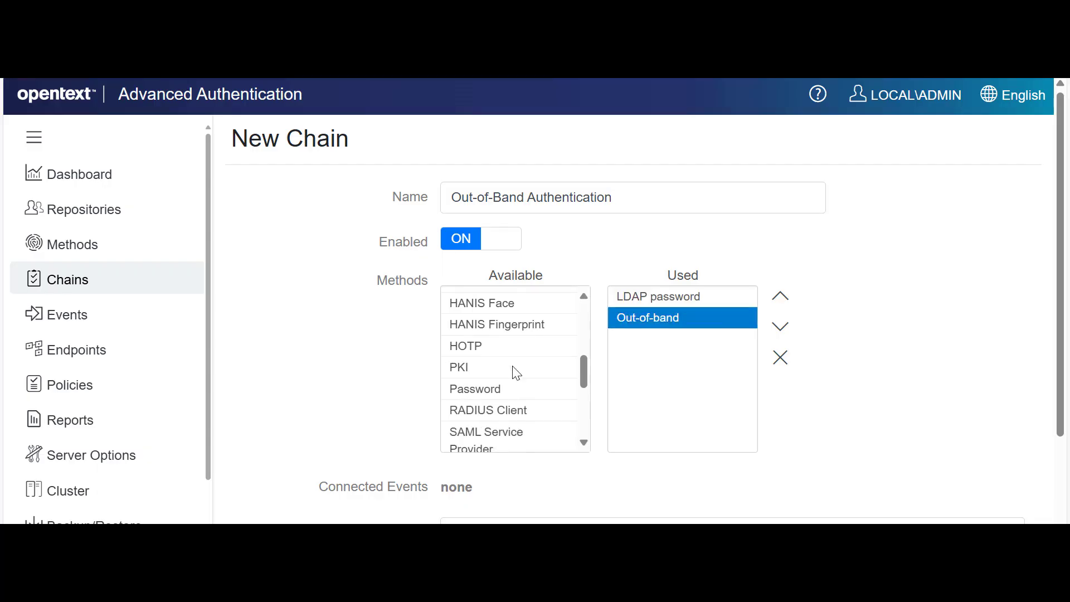
Assign the Out-of-Band Authentication chain to ALL USERS and save it.
{"action": "scroll", "coordinate": [574, 423], "scroll_direction": "down", "scroll_amount": 3}
{"action": "scroll", "coordinate": [596, 478], "scroll_direction": "down", "scroll_amount": 1}
{"action": "scroll", "coordinate": [596, 477], "scroll_direction": "down", "scroll_amount": 2}
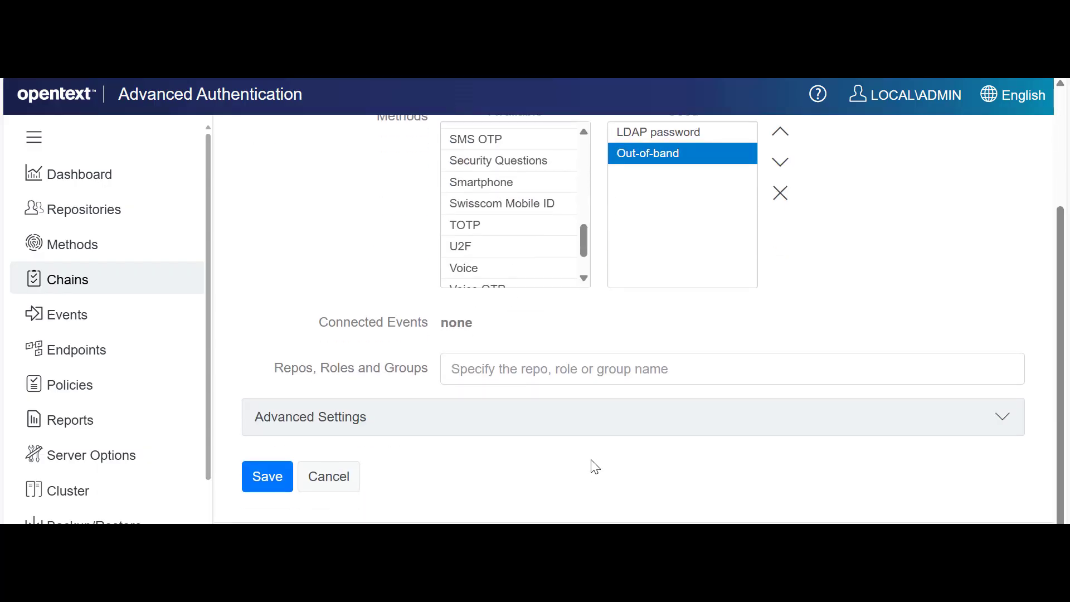
{"action": "left_click", "coordinate": [528, 368]}
{"action": "type", "text": "All USERS"}
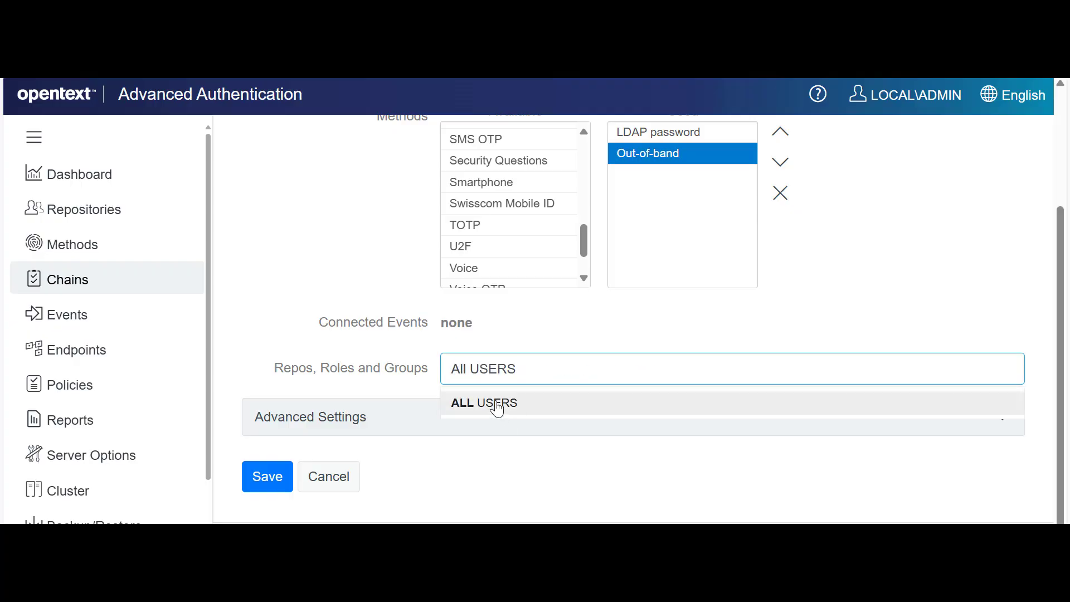
{"action": "left_click", "coordinate": [492, 403]}
{"action": "scroll", "coordinate": [384, 438], "scroll_direction": "down", "scroll_amount": 1}
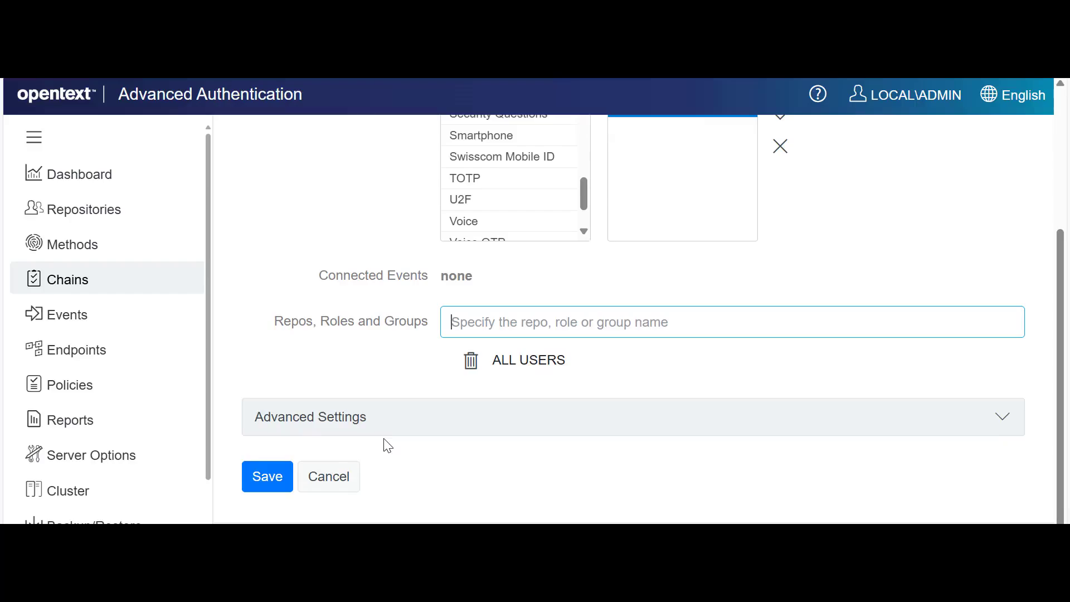
{"action": "left_click", "coordinate": [264, 477]}
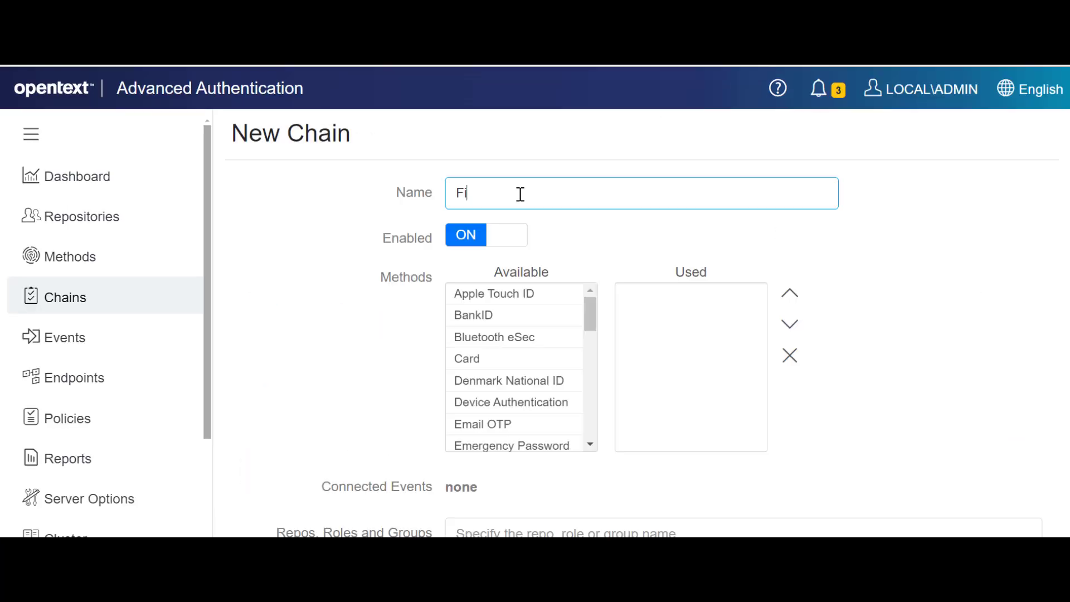
Name the second new chain Fingerprint authentication.
{"action": "type", "text": "ngerprint authentication"}
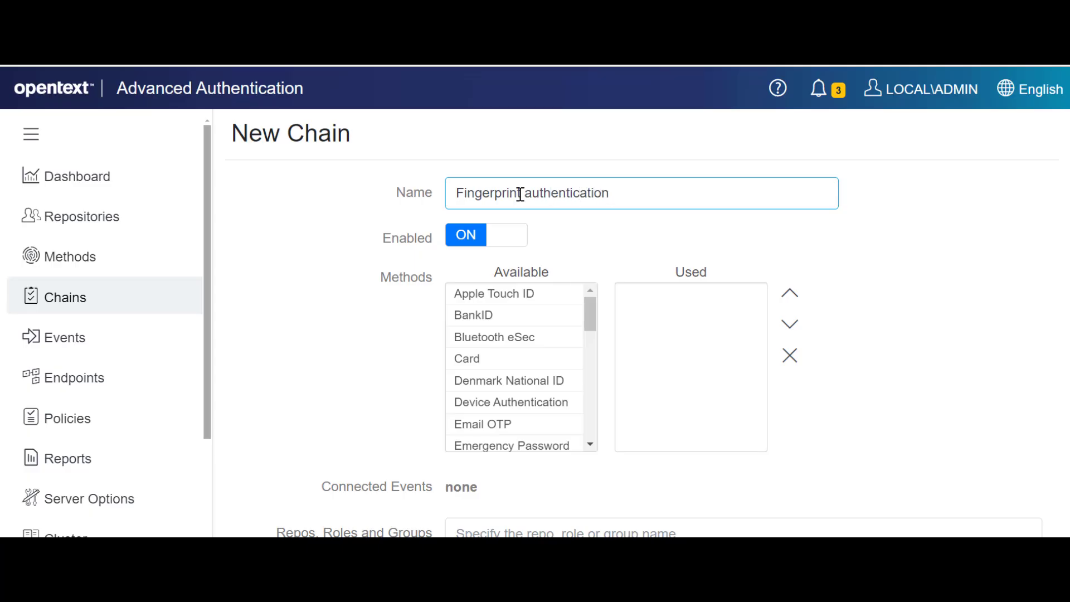
Add LDAP password and Fingerprint to the Fingerprint authentication chain's used methods.
{"action": "scroll", "coordinate": [567, 359], "scroll_direction": "down", "scroll_amount": 2}
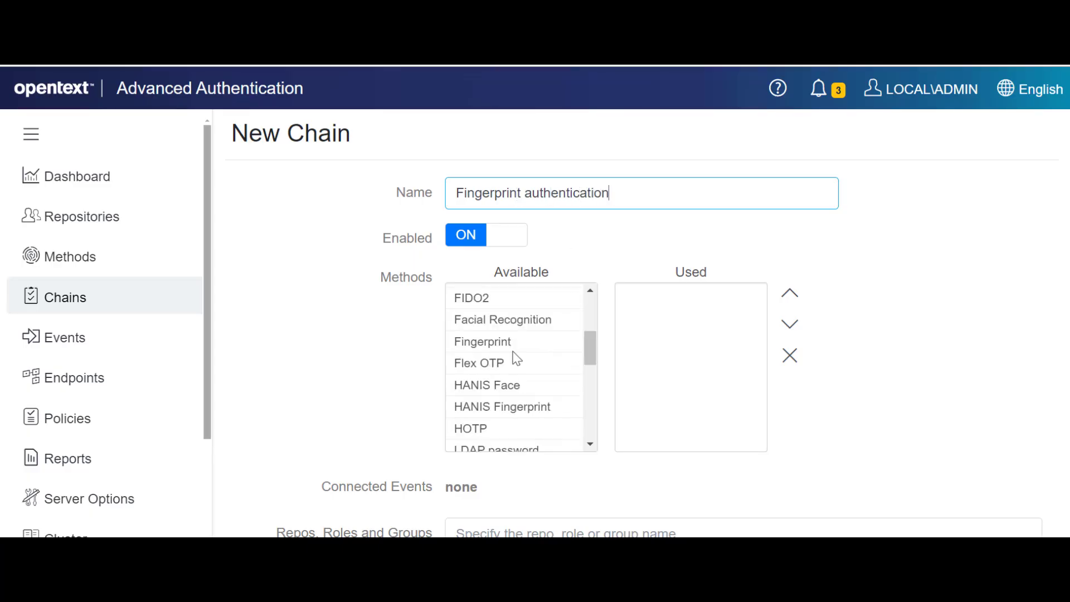
{"action": "mouse_move", "coordinate": [589, 354]}
{"action": "left_mouse_down"}
{"action": "mouse_move", "coordinate": [592, 370]}
{"action": "mouse_move", "coordinate": [596, 356]}
{"action": "left_mouse_up"}
{"action": "double_click", "coordinate": [540, 403]}
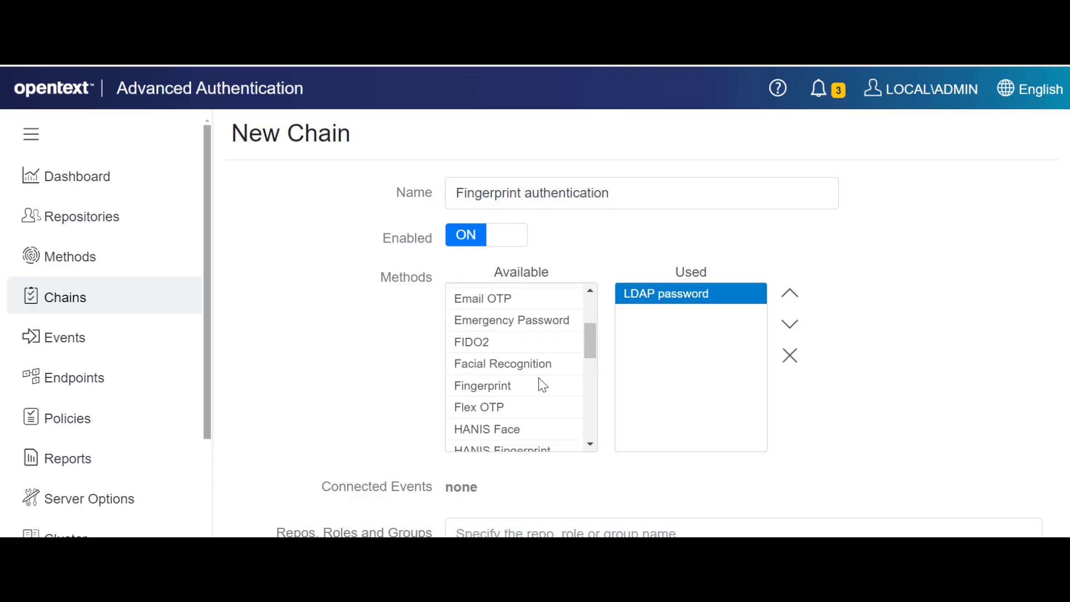
{"action": "double_click", "coordinate": [514, 384]}
Assign the Fingerprint authentication chain to ALL USERS and save it.
{"action": "scroll", "coordinate": [504, 466], "scroll_direction": "down", "scroll_amount": 3}
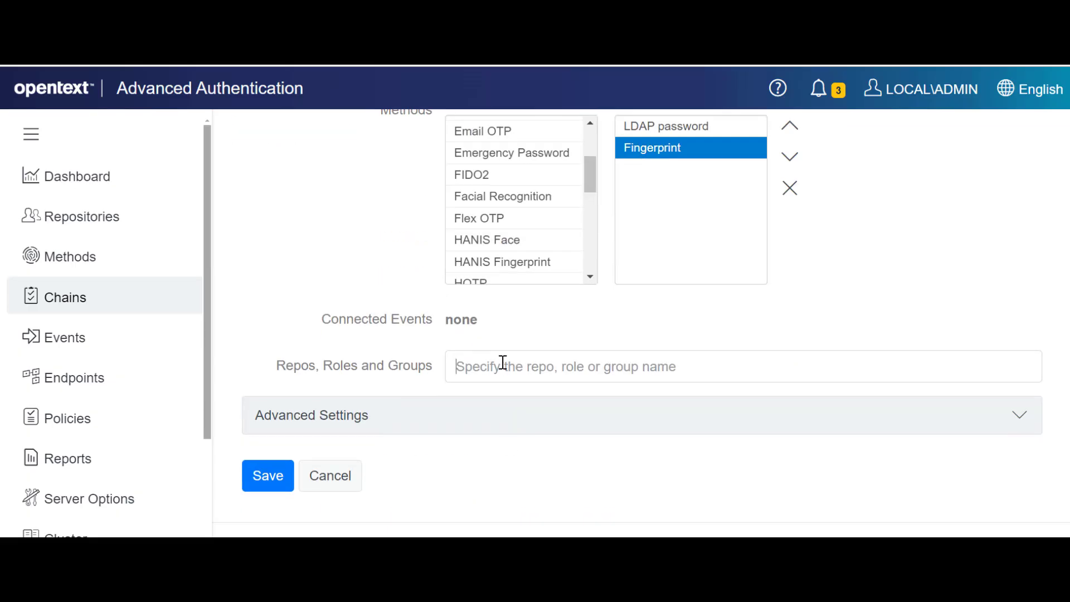
{"action": "left_click", "coordinate": [504, 365]}
{"action": "type", "text": "all USERS"}
{"action": "left_click", "coordinate": [507, 401]}
{"action": "left_click", "coordinate": [268, 523]}
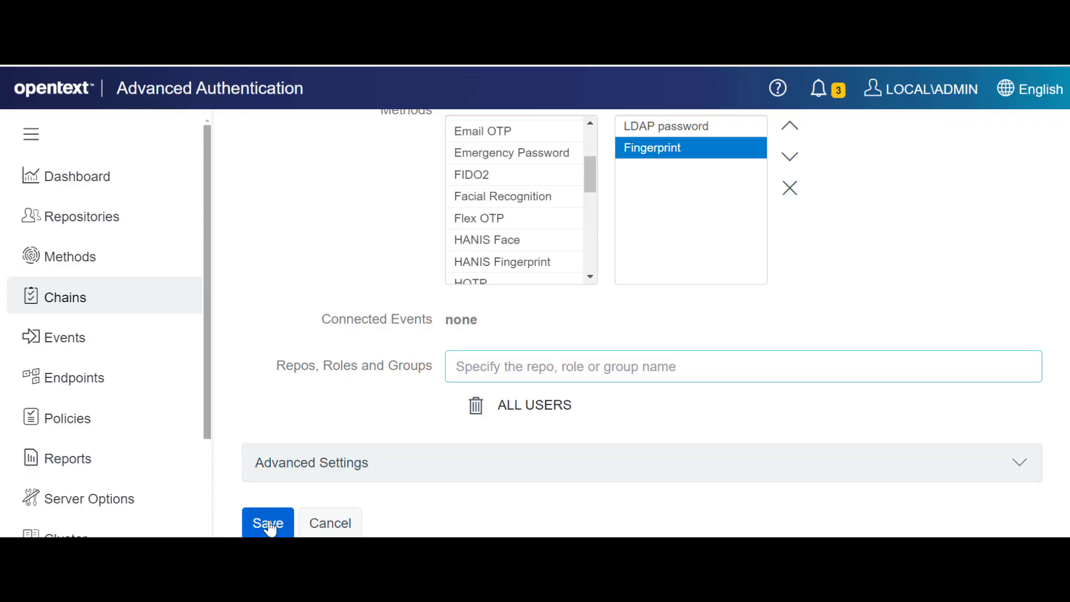
{"action": "scroll", "coordinate": [498, 419], "scroll_direction": "down", "scroll_amount": 10}
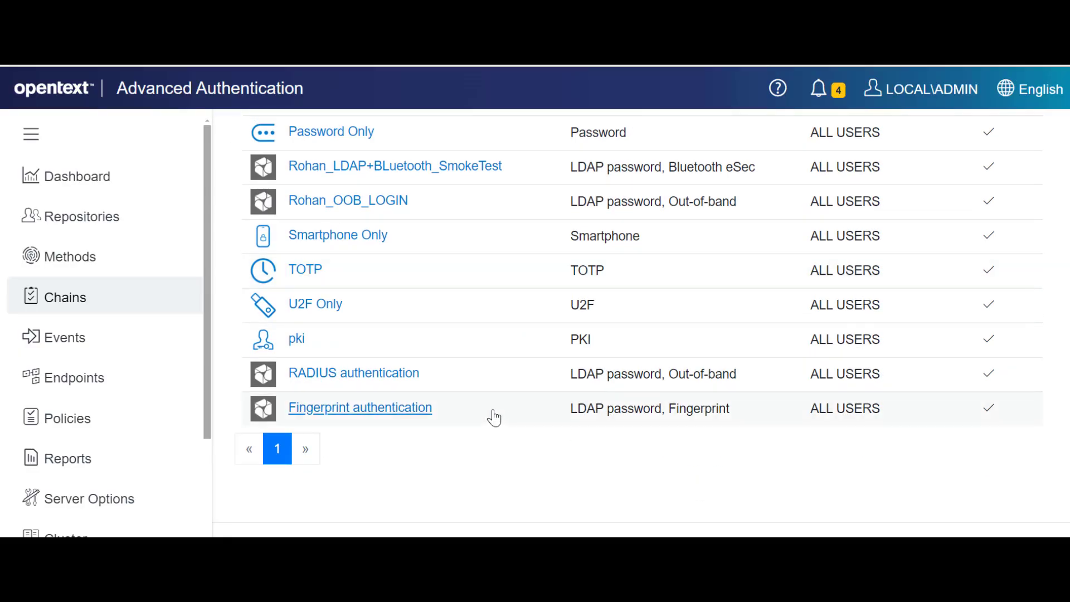
Add the Out-of-band Authentication chain to the RADIUS Server event and save the event.
{"action": "left_click", "coordinate": [84, 342]}
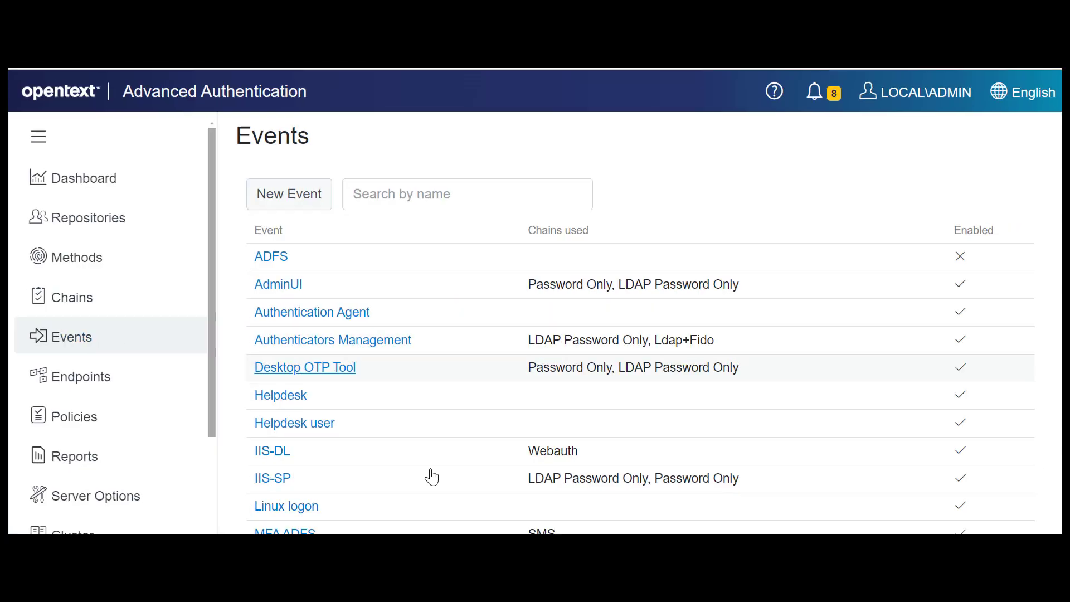
{"action": "scroll", "coordinate": [430, 476], "scroll_direction": "down", "scroll_amount": 9}
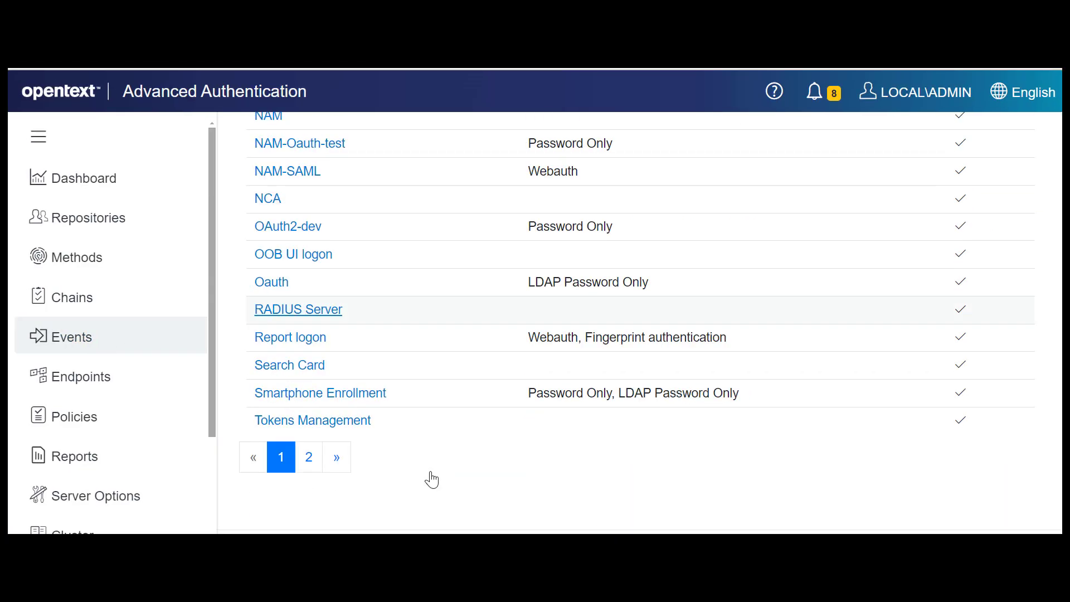
{"action": "left_click", "coordinate": [320, 312]}
{"action": "scroll", "coordinate": [530, 390], "scroll_direction": "down", "scroll_amount": 3}
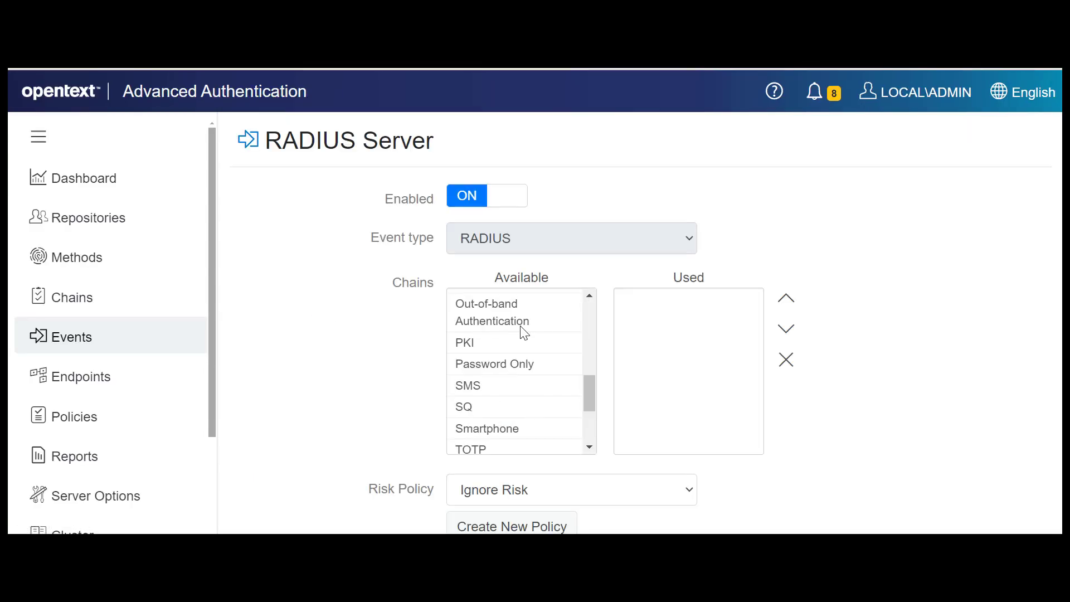
{"action": "double_click", "coordinate": [521, 313]}
{"action": "scroll", "coordinate": [928, 358], "scroll_direction": "down", "scroll_amount": 3}
{"action": "scroll", "coordinate": [874, 377], "scroll_direction": "down", "scroll_amount": 10}
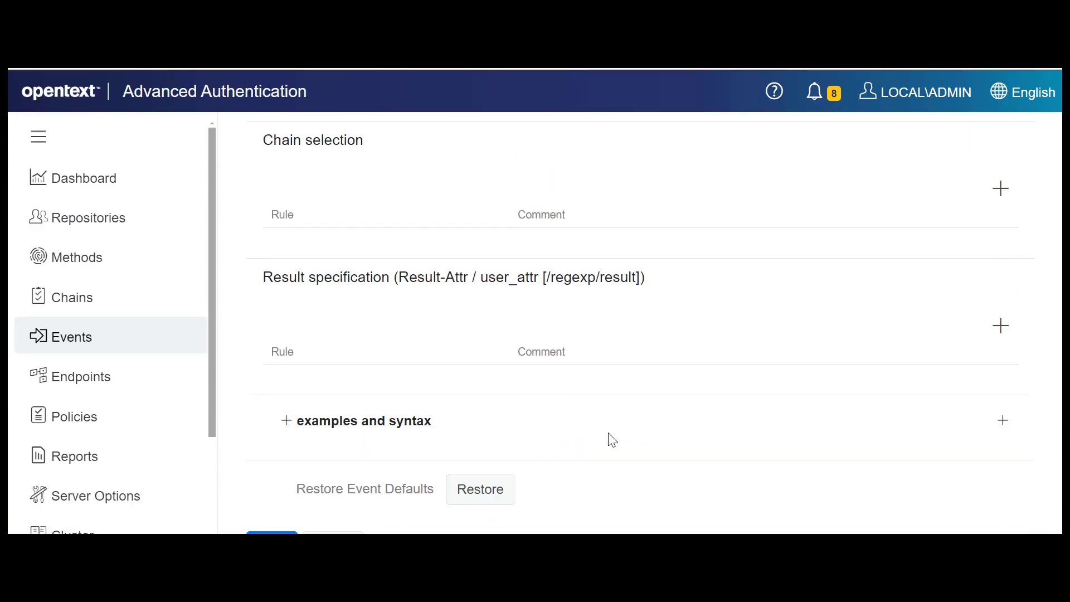
{"action": "left_click", "coordinate": [262, 476]}
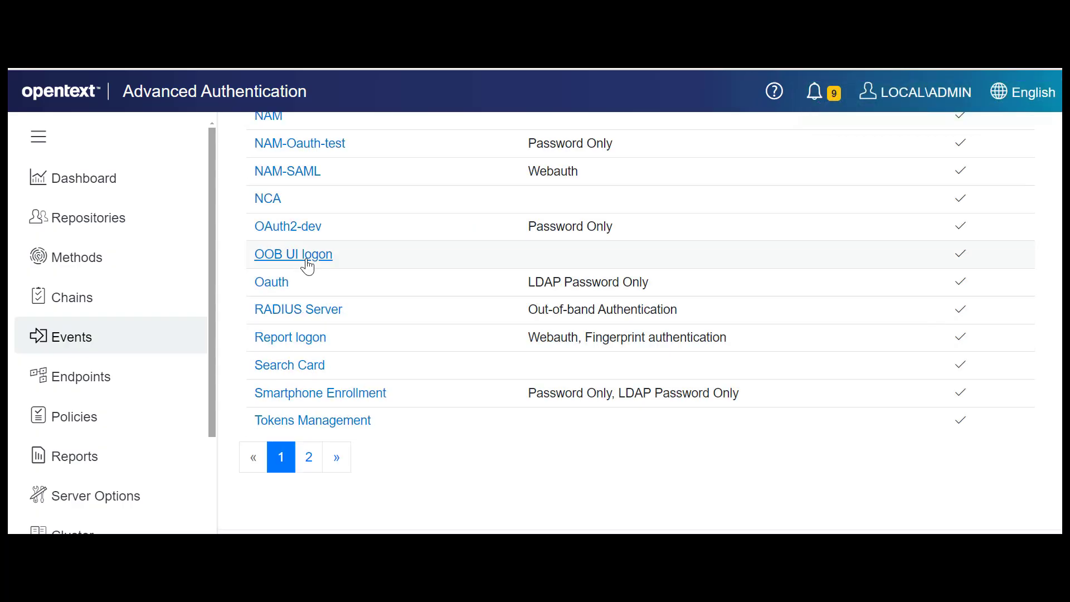
Add the Fingerprint authentication chain to the OOB UI logon event and save the event.
{"action": "left_click", "coordinate": [307, 266]}
{"action": "scroll", "coordinate": [529, 351], "scroll_direction": "down", "scroll_amount": 2}
{"action": "double_click", "coordinate": [486, 360]}
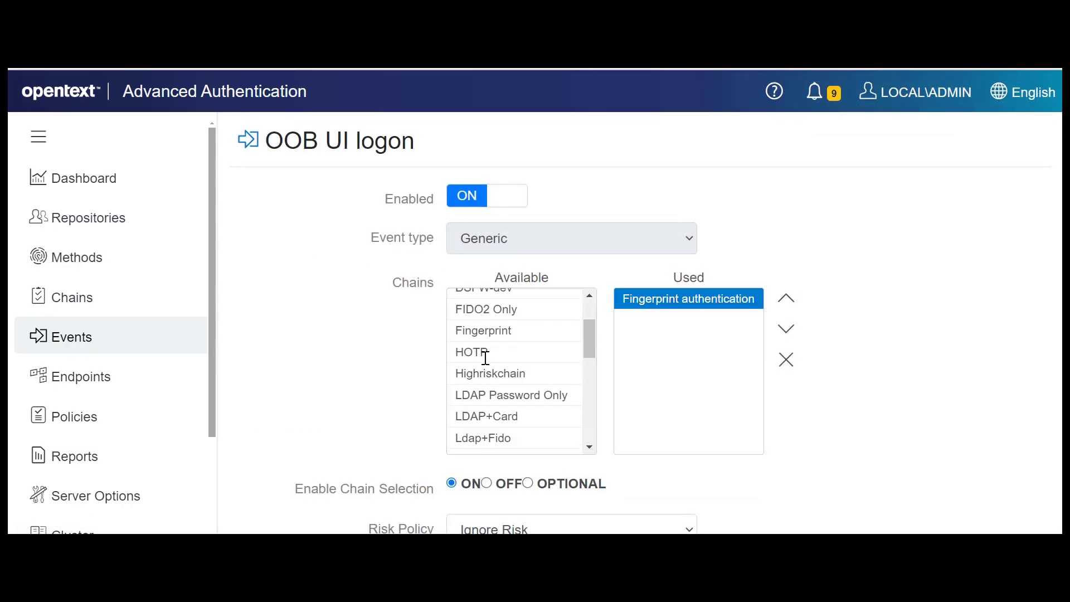
{"action": "scroll", "coordinate": [505, 471], "scroll_direction": "down", "scroll_amount": 10}
{"action": "left_click", "coordinate": [271, 474]}
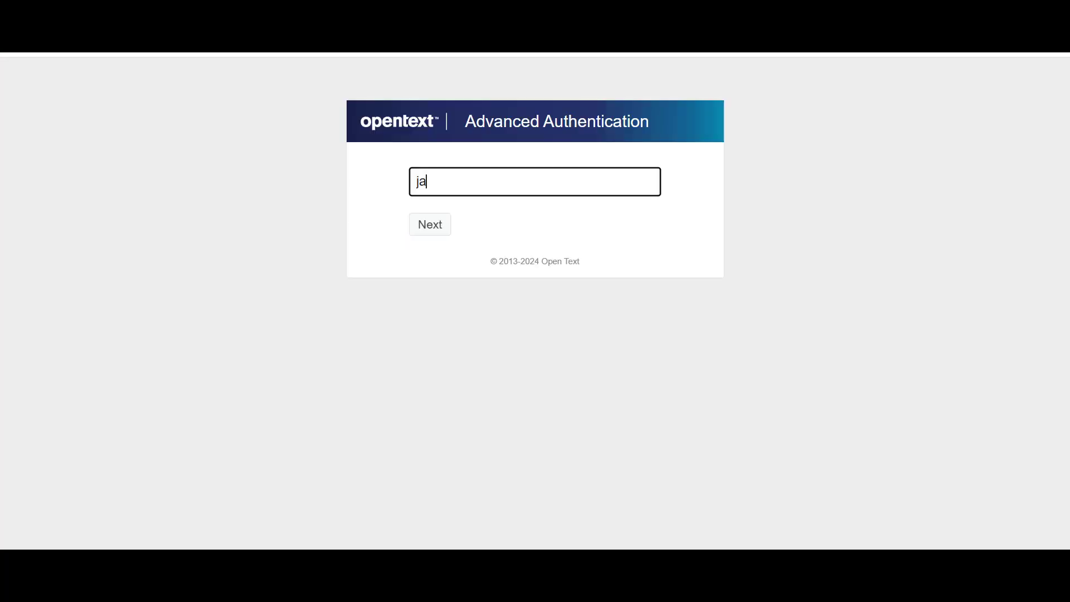
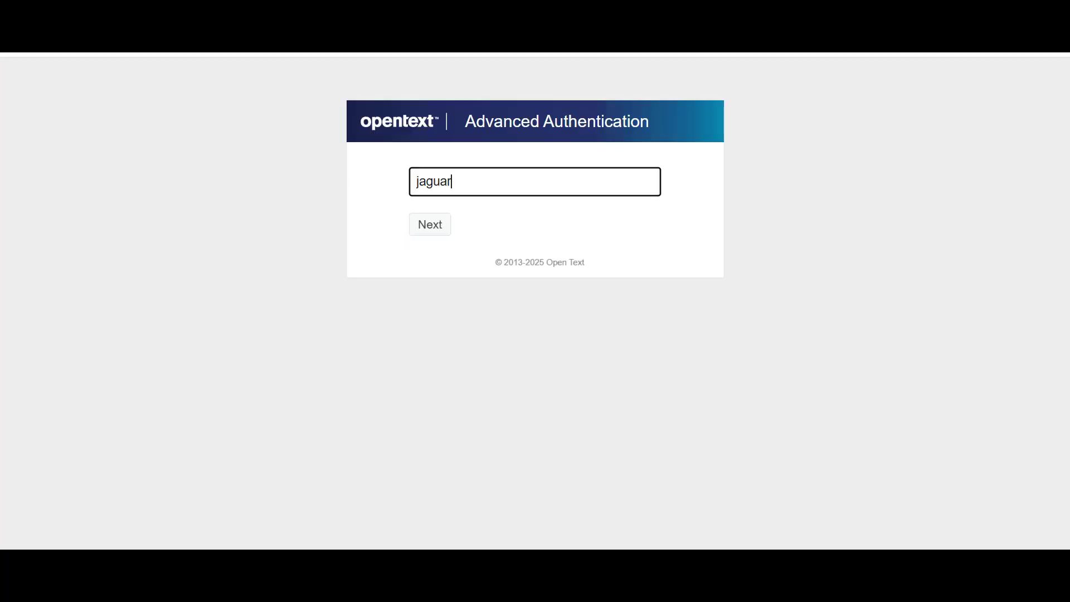
Sign in to the self-service portal with the jaguar repository user's name and directory password.
{"action": "key", "text": "Return"}
{"action": "type", "text": "*********"}
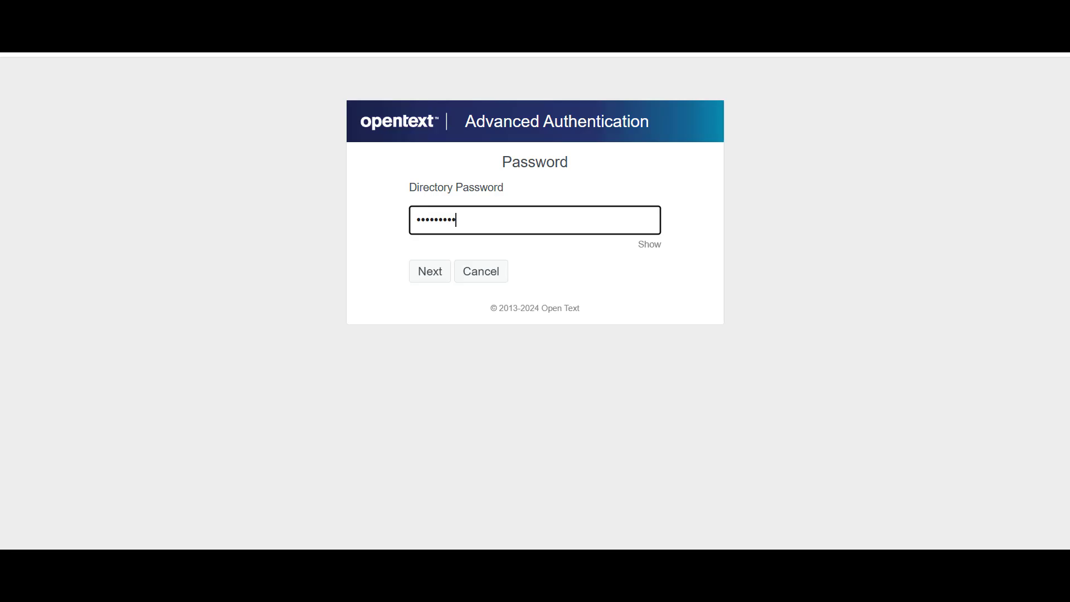
{"action": "type", "text": "*"}
{"action": "key", "text": "Return"}
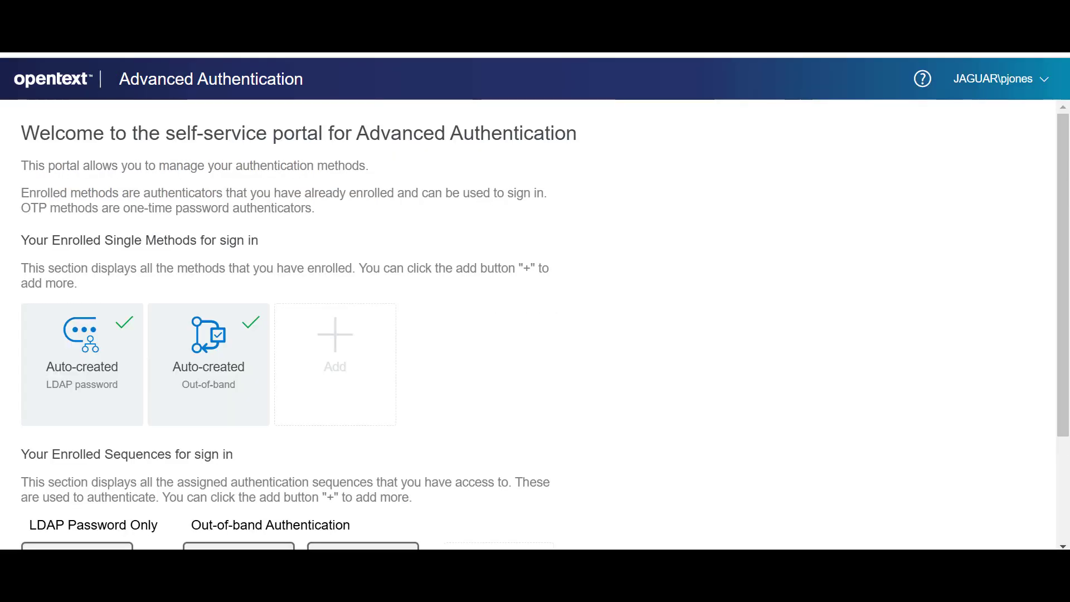
Start enrolling a Fingerprint single method and capture the left index finger with three scans.
{"action": "scroll", "coordinate": [334, 323], "scroll_direction": "down", "scroll_amount": 3}
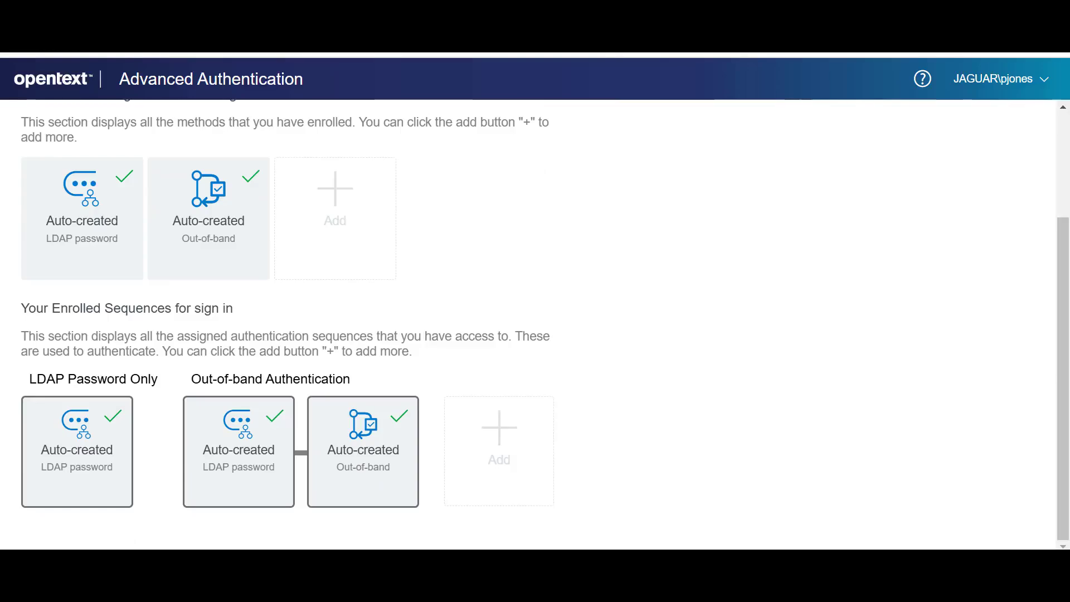
{"action": "left_click", "coordinate": [335, 218]}
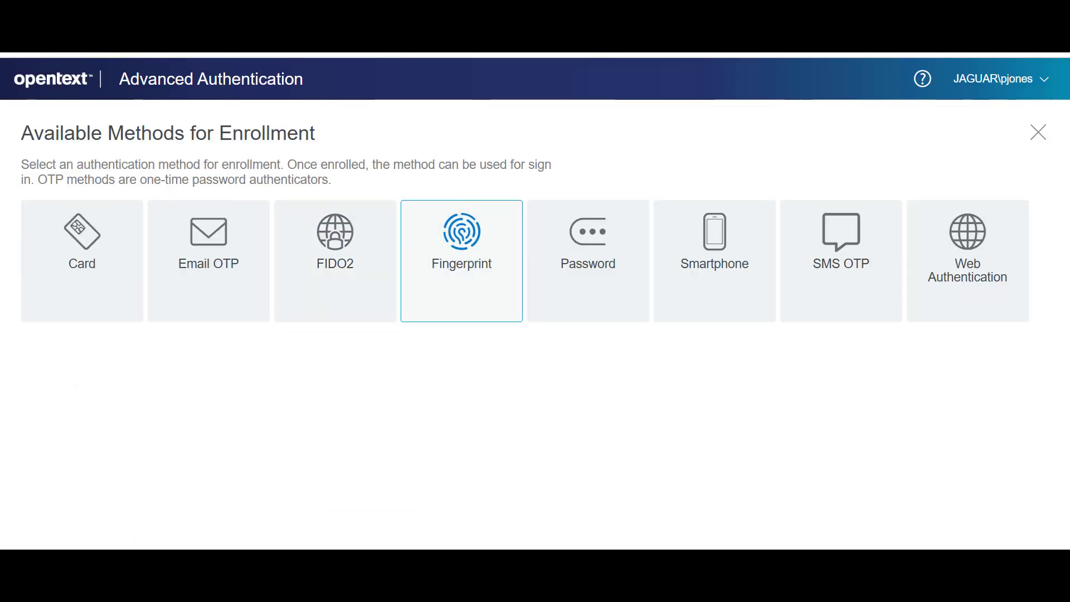
{"action": "left_click", "coordinate": [461, 260]}
{"action": "left_click", "coordinate": [153, 362]}
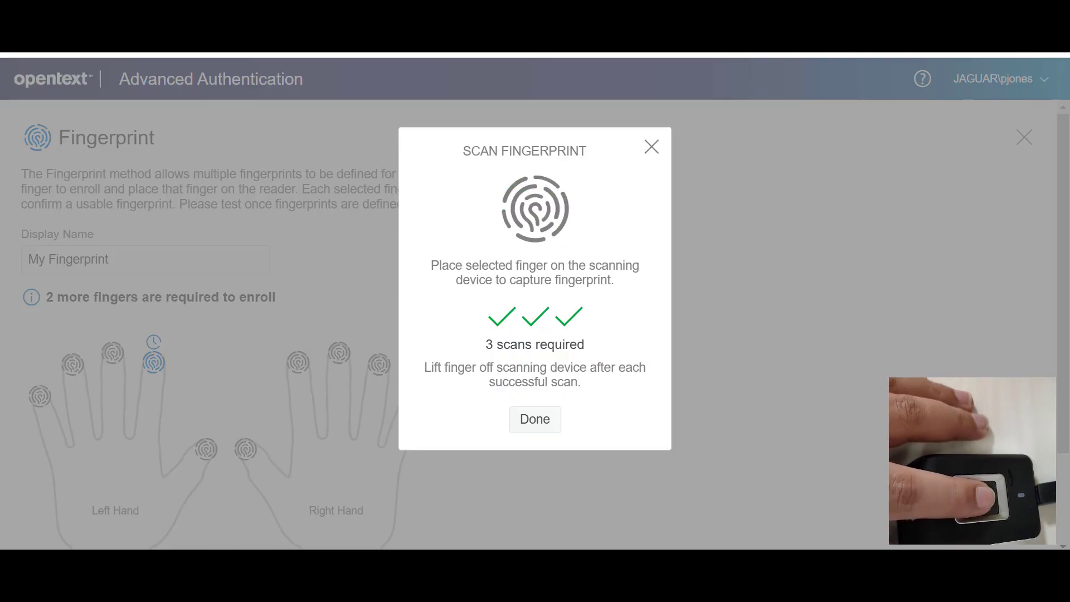
{"action": "left_click", "coordinate": [535, 419]}
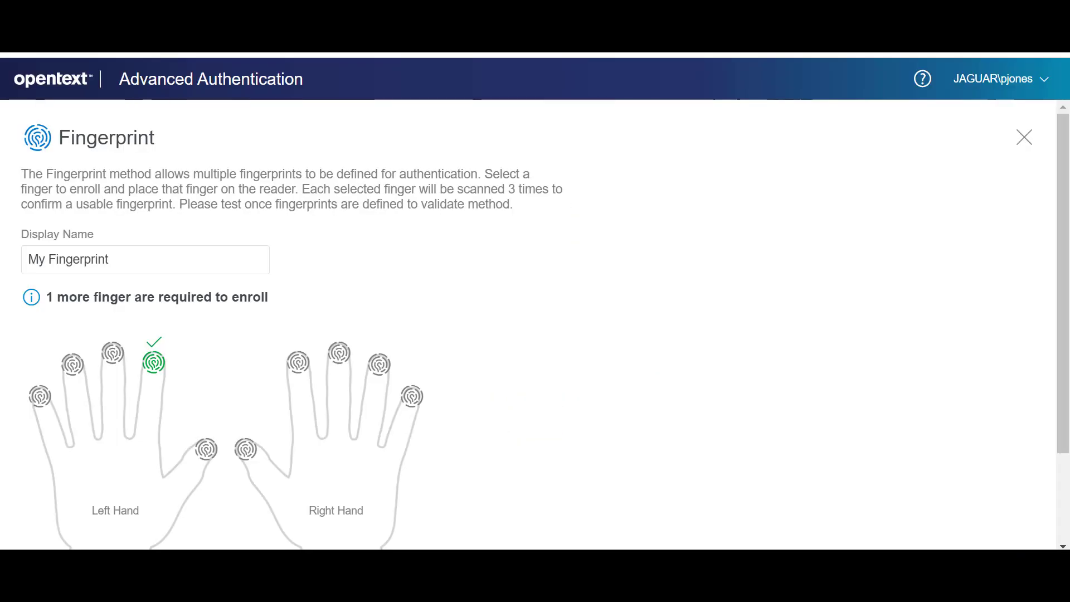
Capture the right index finger with three scans and save the My Fingerprint method.
{"action": "left_click", "coordinate": [298, 363]}
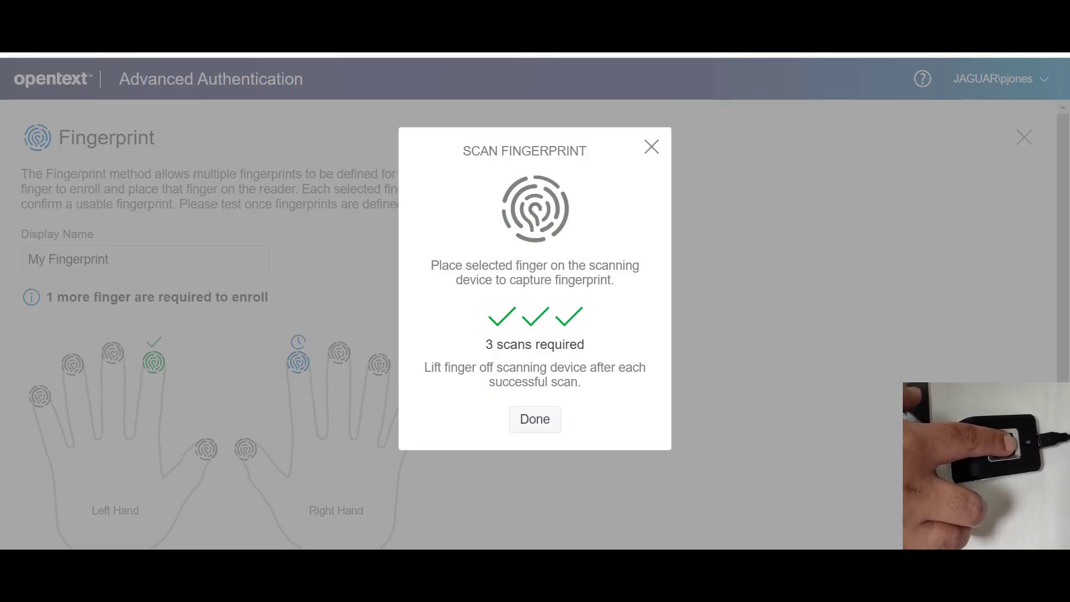
{"action": "left_click", "coordinate": [535, 419]}
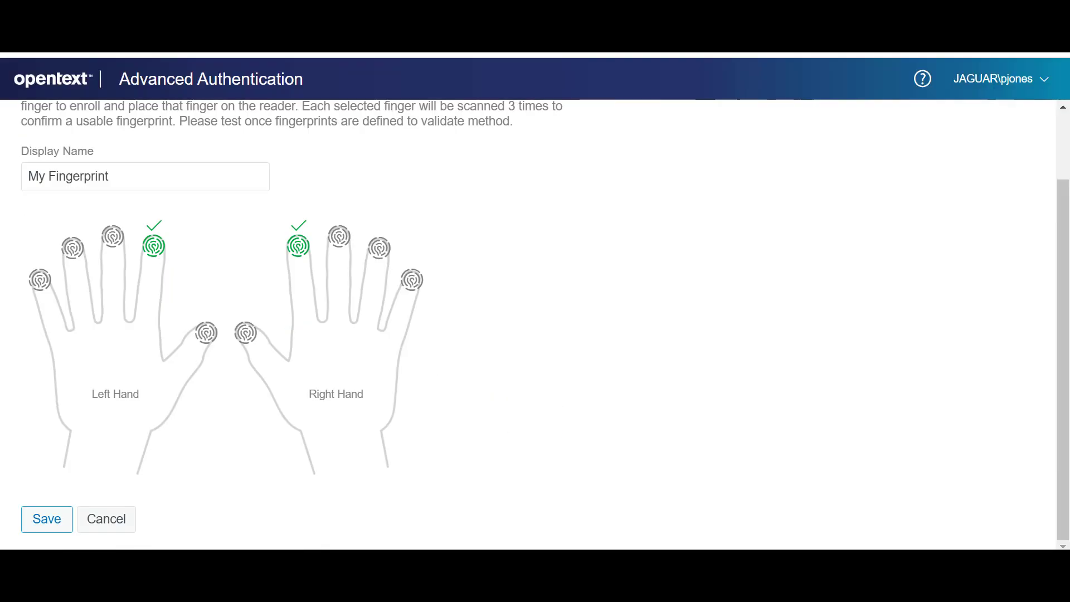
{"action": "left_click", "coordinate": [47, 518]}
Reopen the enrolled My Fingerprint method, test it twice with the scanner, and save it.
{"action": "left_click", "coordinate": [82, 268]}
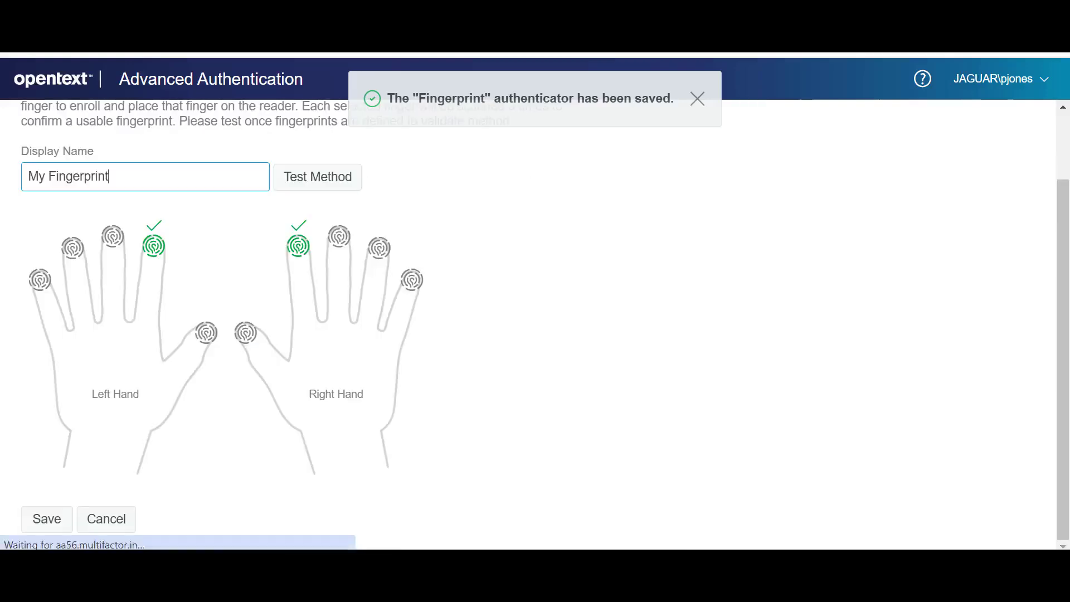
{"action": "left_click", "coordinate": [318, 176]}
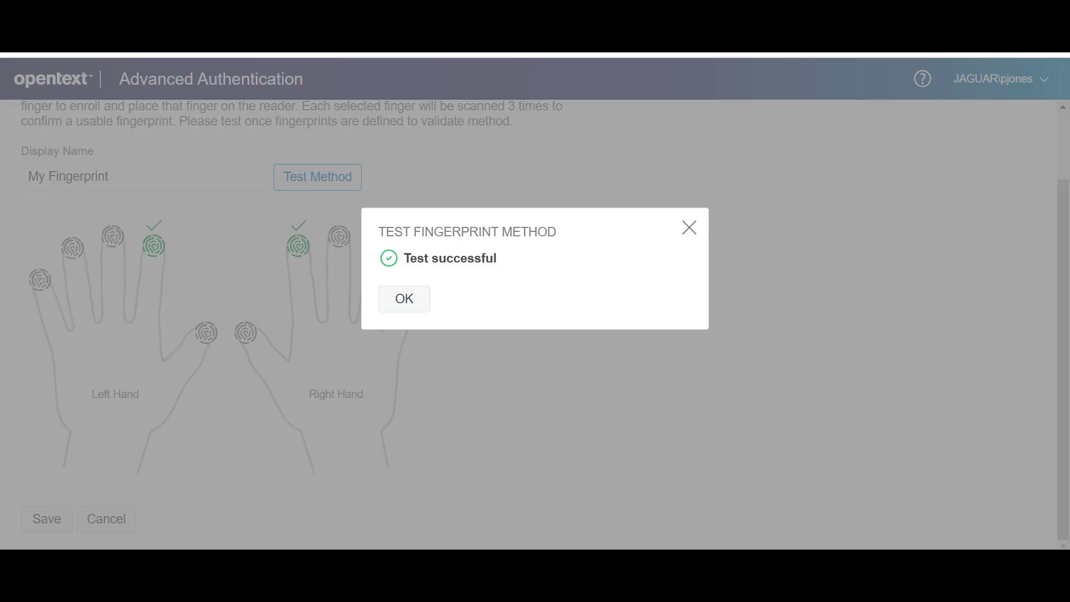
{"action": "left_click", "coordinate": [404, 299]}
{"action": "left_click", "coordinate": [317, 177]}
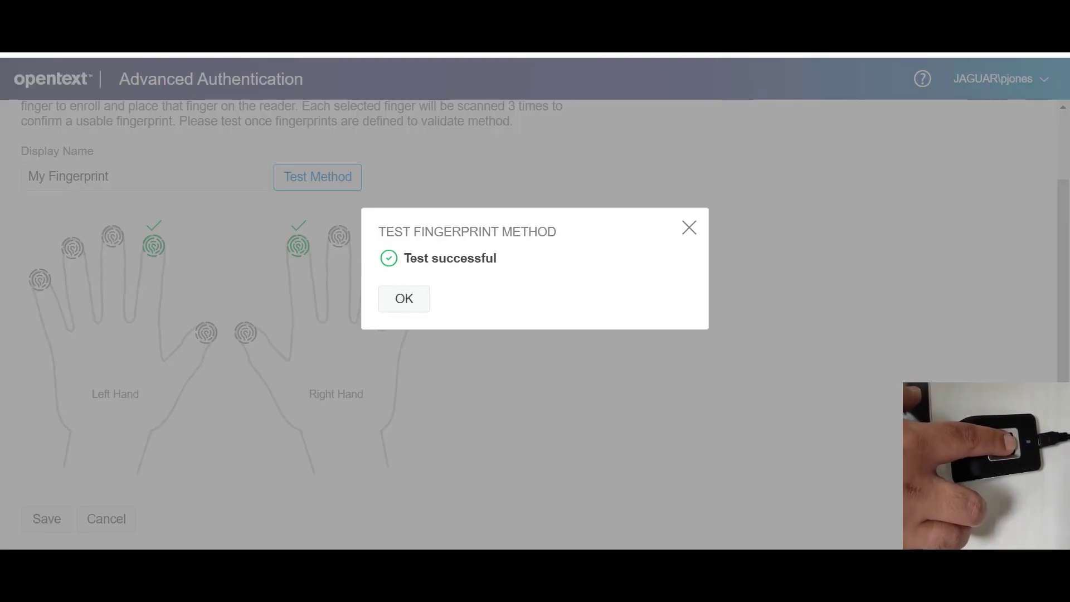
{"action": "left_click", "coordinate": [404, 298]}
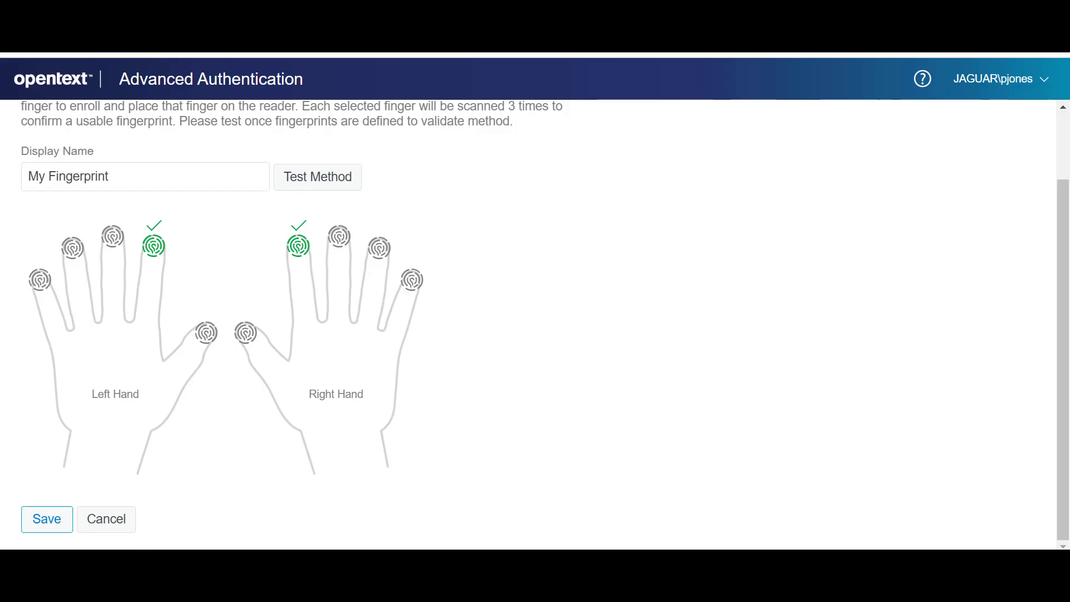
{"action": "left_click", "coordinate": [46, 519]}
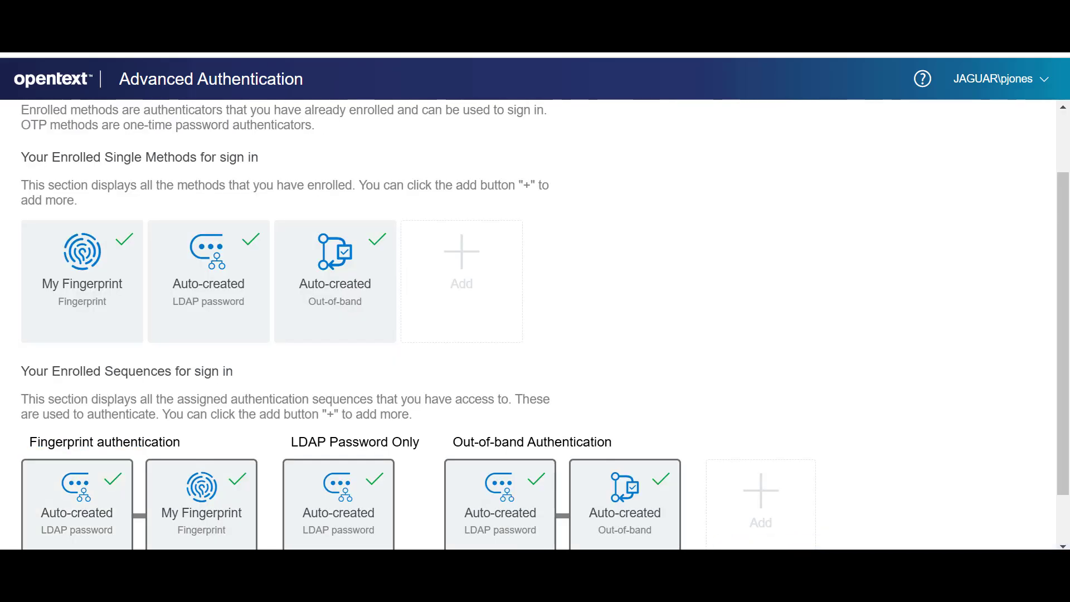
{"action": "left_click", "coordinate": [998, 78]}
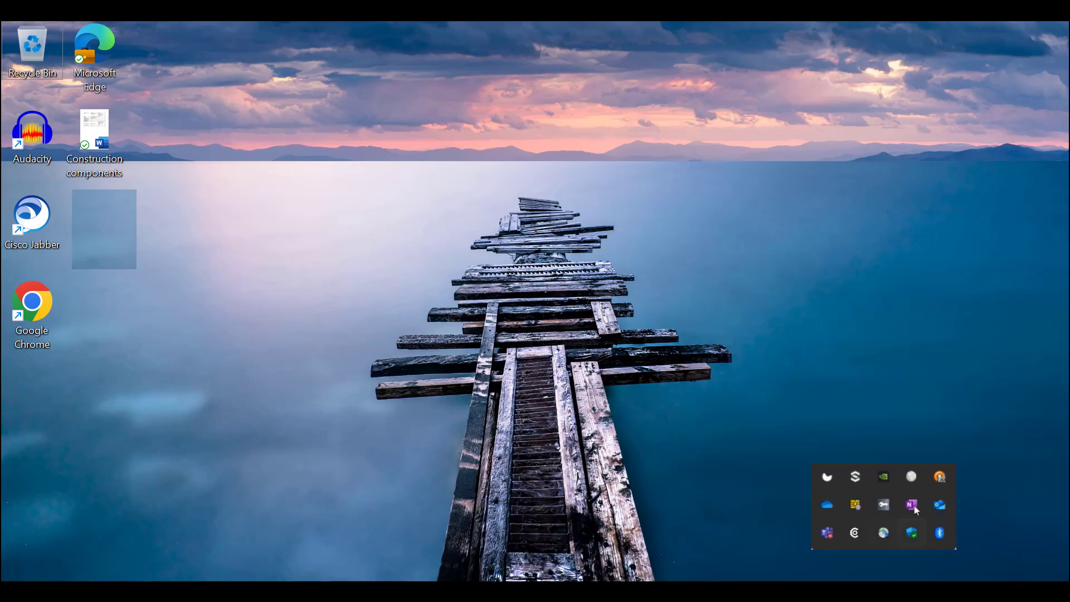
Switch to the OpenVPN client, enter the account password for the jaguar user, and connect.
{"action": "double_click", "coordinate": [940, 478]}
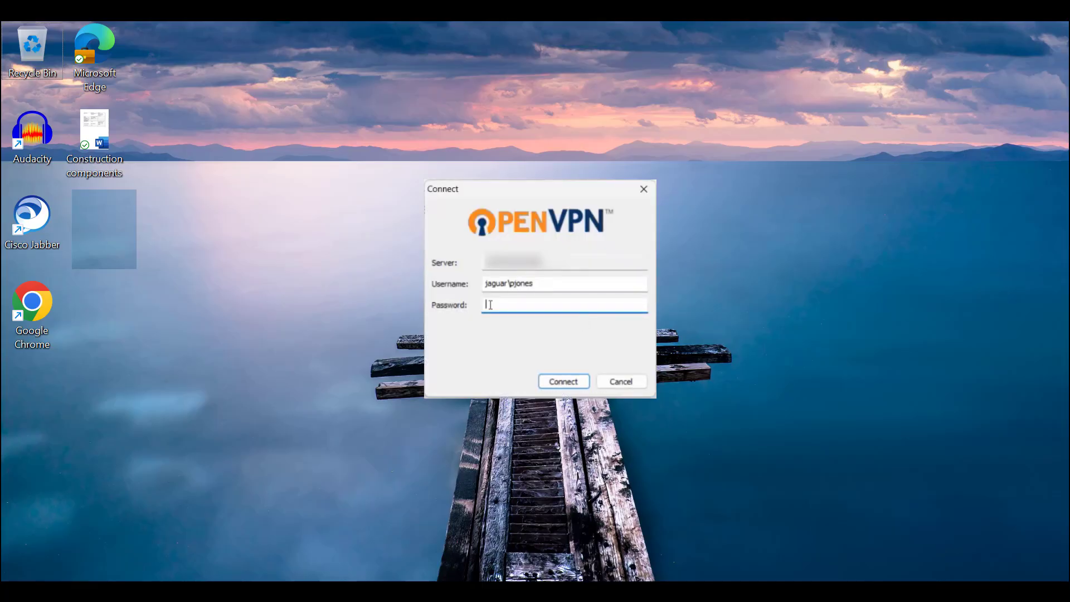
{"action": "type", "text": "passw"}
{"action": "type", "text": "•••••••"}
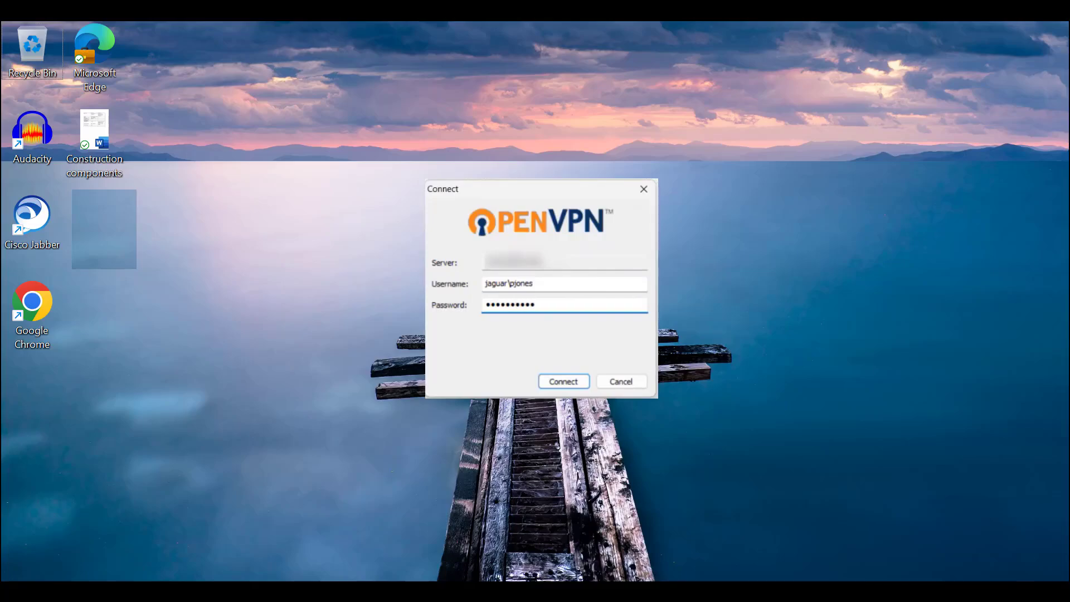
{"action": "left_click", "coordinate": [563, 381]}
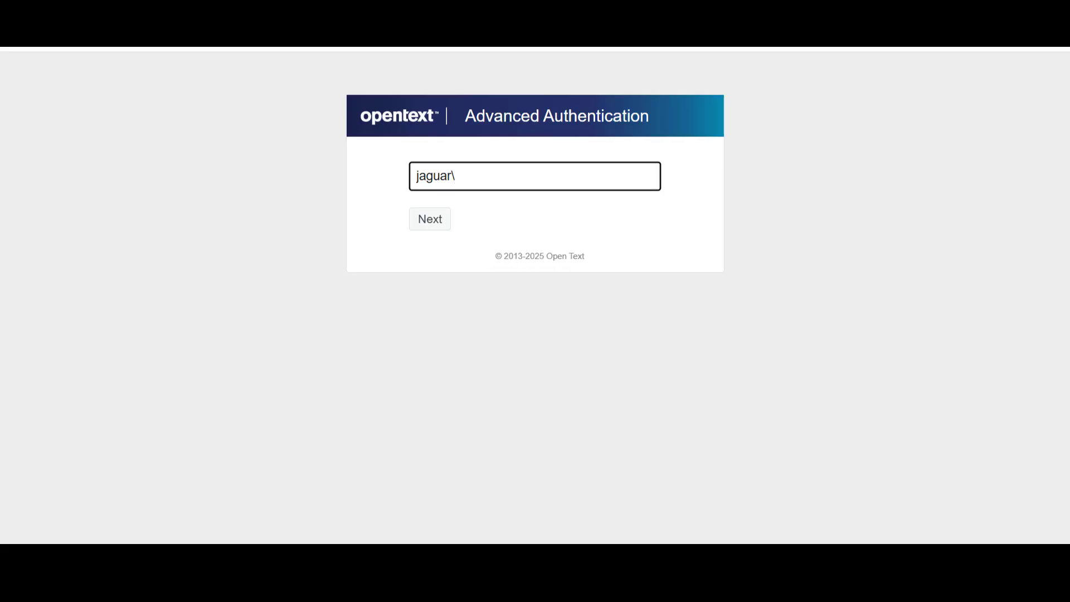
Sign in to the Authentication Agent web page with the jaguar repository user's name and directory password.
{"action": "key", "text": "Return"}
{"action": "type", "text": "•••••••"}
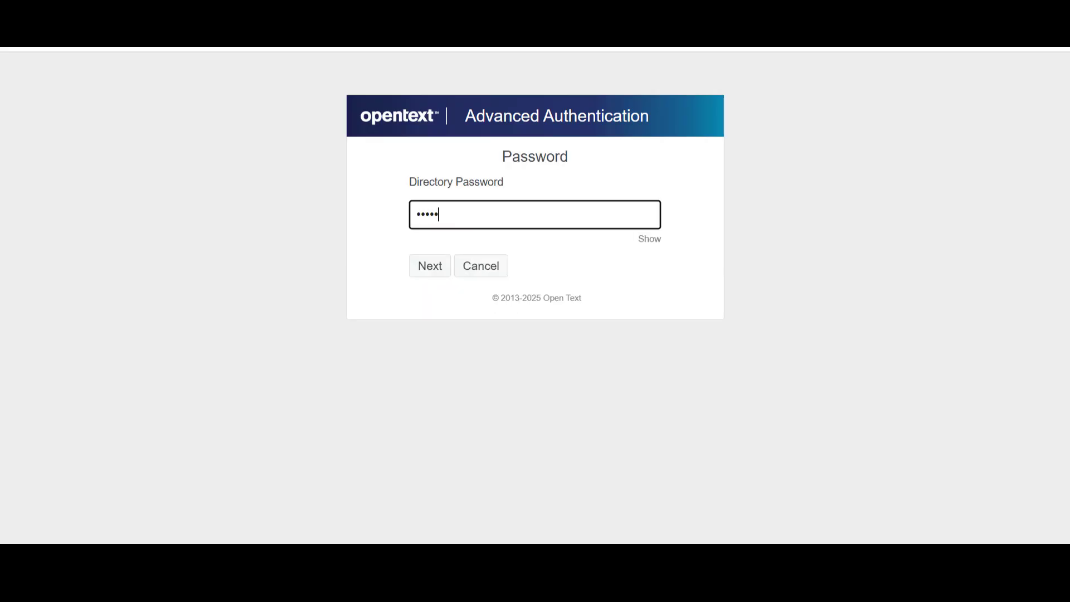
{"action": "type", "text": "•••"}
{"action": "key", "text": "Return"}
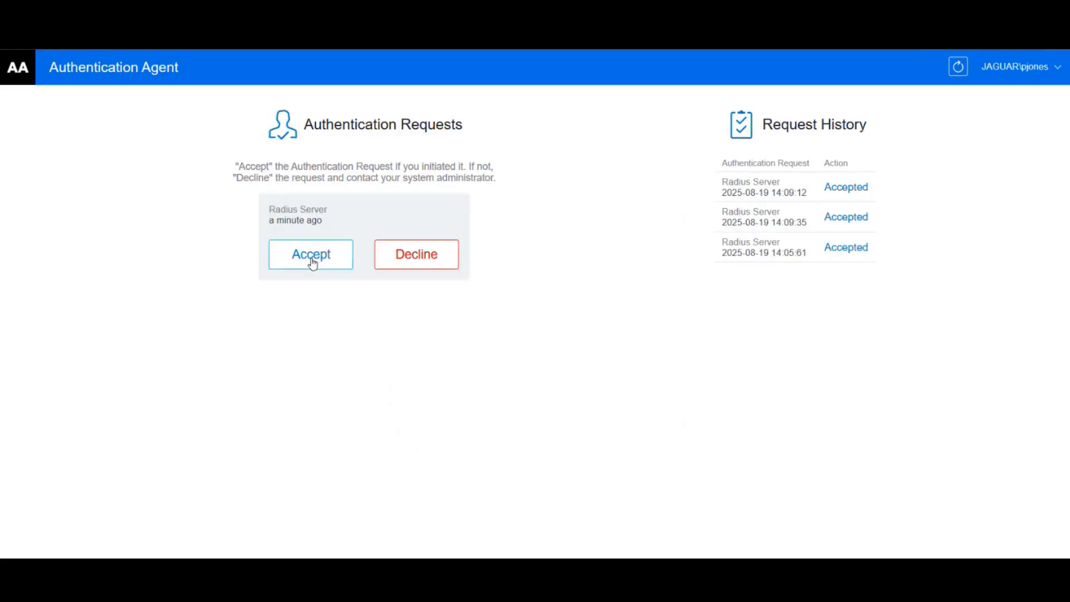
Accept the pending Radius Server authentication request and bring up the OpenVPN status icon to check the connection.
{"action": "left_click", "coordinate": [312, 262]}
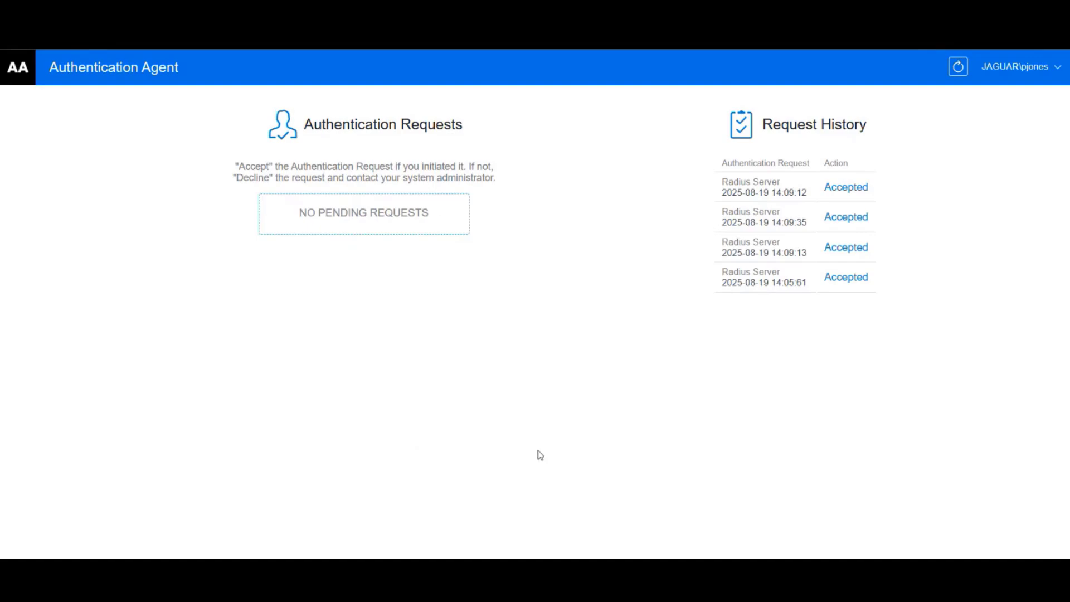
{"action": "left_click", "coordinate": [883, 574]}
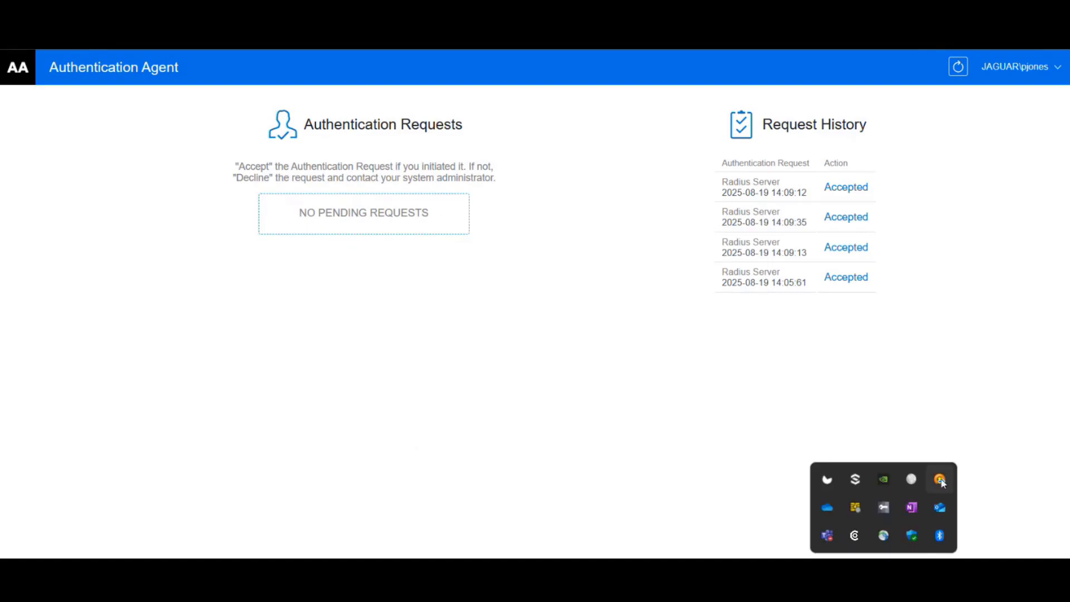